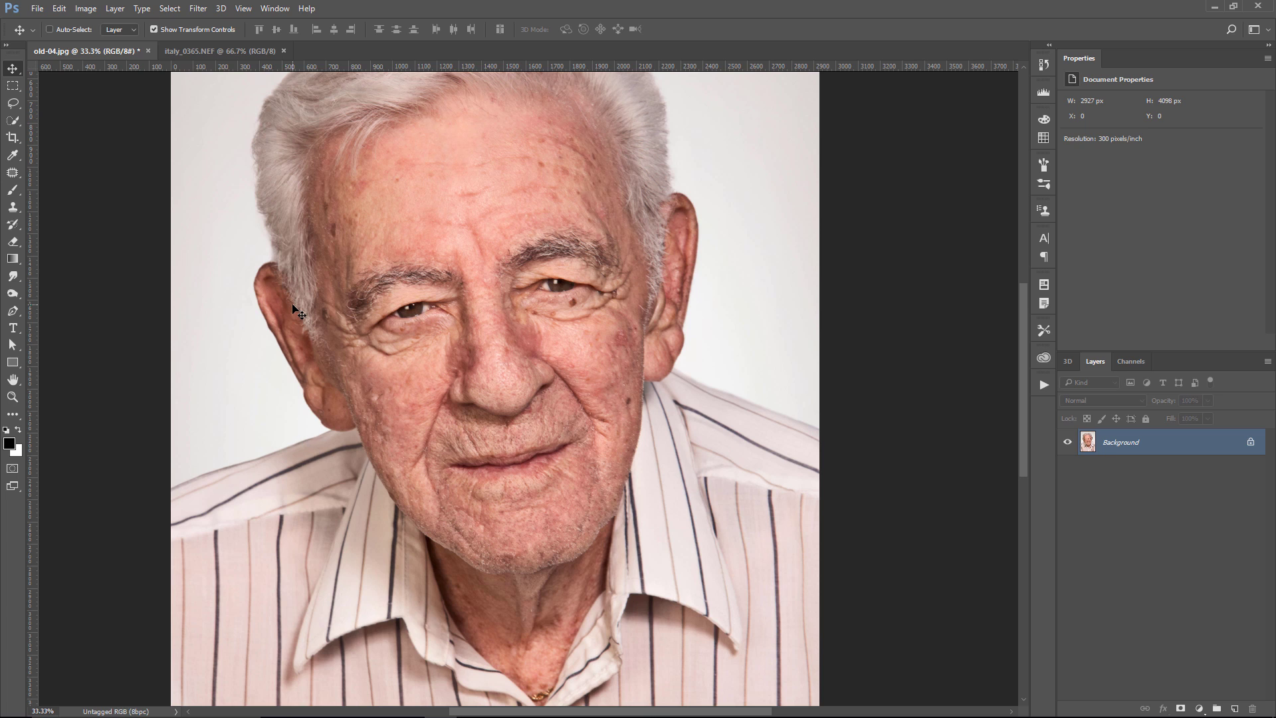
- Lasso-select the wrinkle across the middle of the elderly man's forehead
{"action": "left_click", "coordinate": [230, 53]}
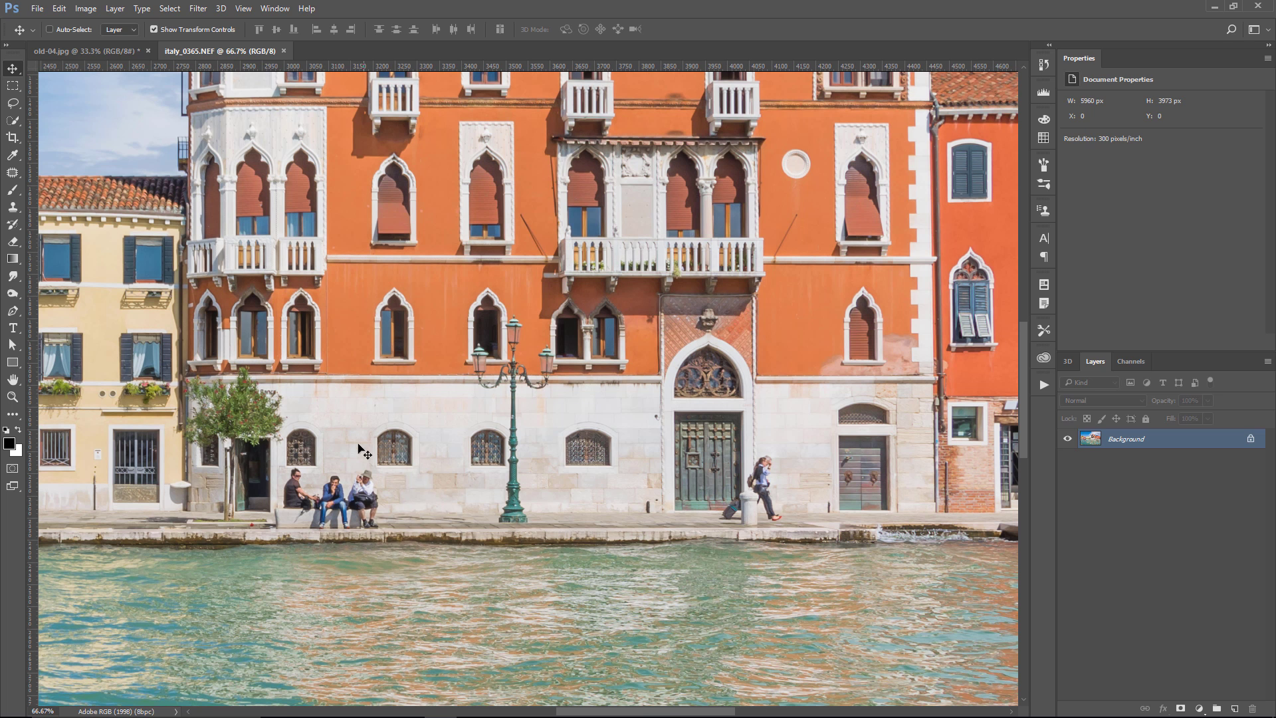
{"action": "left_click", "coordinate": [117, 52]}
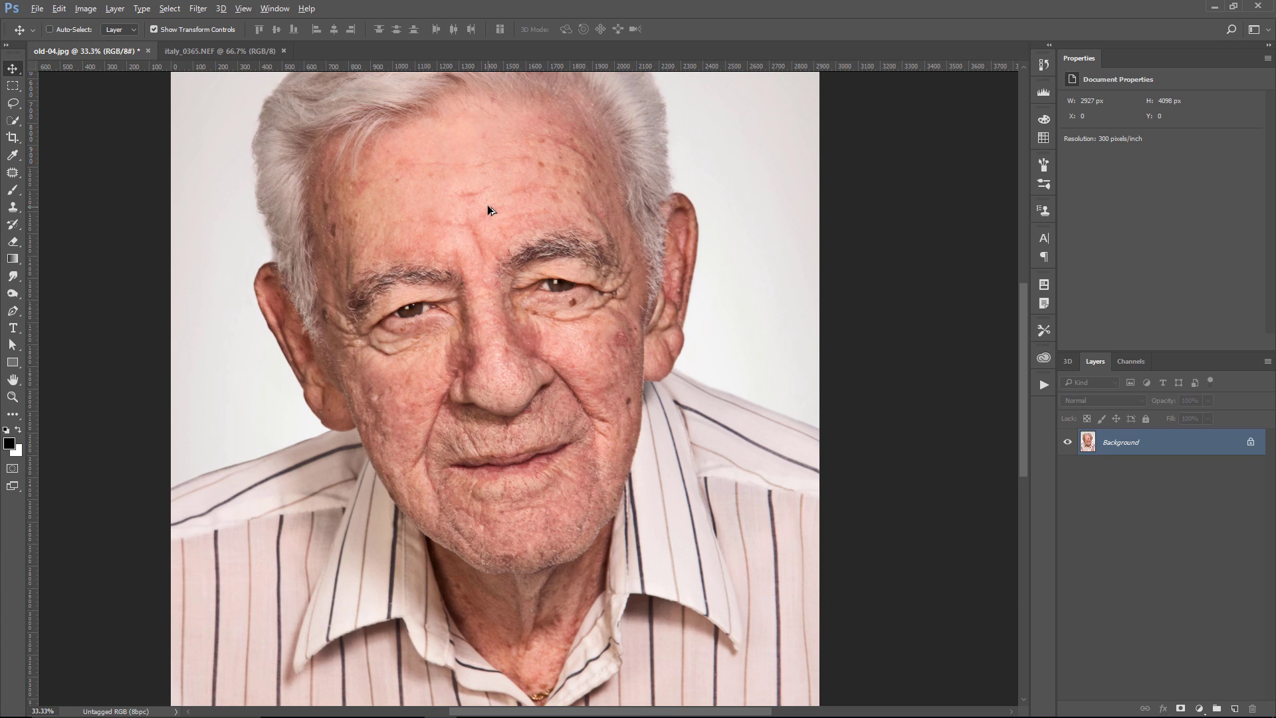
{"action": "scroll", "coordinate": [487, 204], "scroll_direction": "up", "scroll_amount": 2}
{"action": "scroll", "coordinate": [487, 205], "scroll_direction": "up", "scroll_amount": 1}
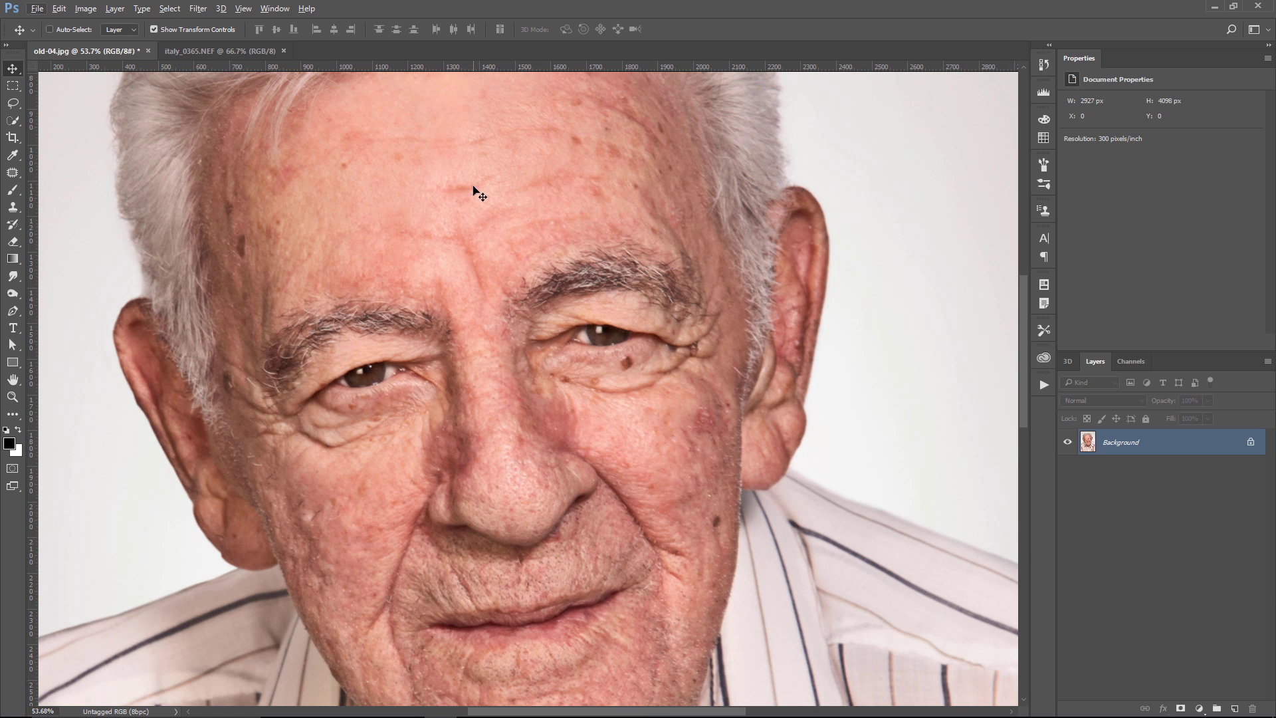
{"action": "left_click", "coordinate": [15, 105]}
{"action": "mouse_move", "coordinate": [507, 171]}
{"action": "left_mouse_down"}
{"action": "mouse_move", "coordinate": [459, 180]}
{"action": "mouse_move", "coordinate": [506, 172]}
{"action": "left_mouse_up"}
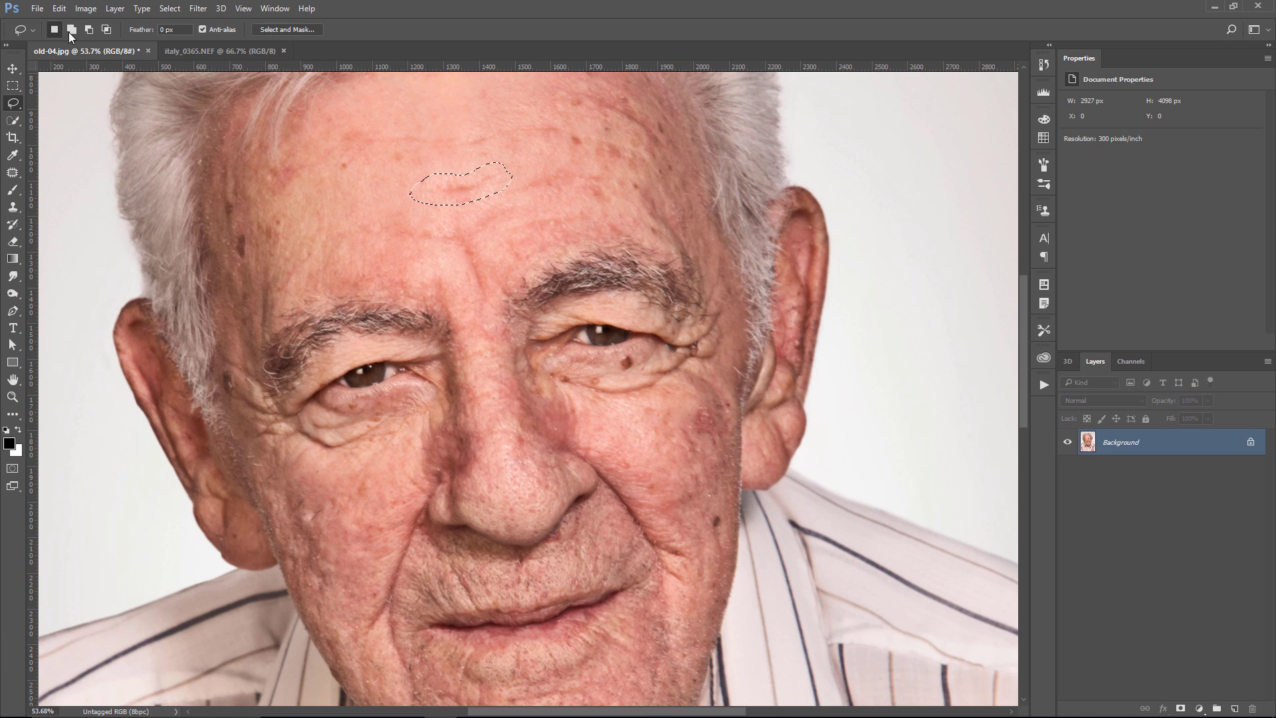
- Try an Edit > Fill on the selection, then undo it so the wrinkle remains
{"action": "left_click", "coordinate": [59, 9]}
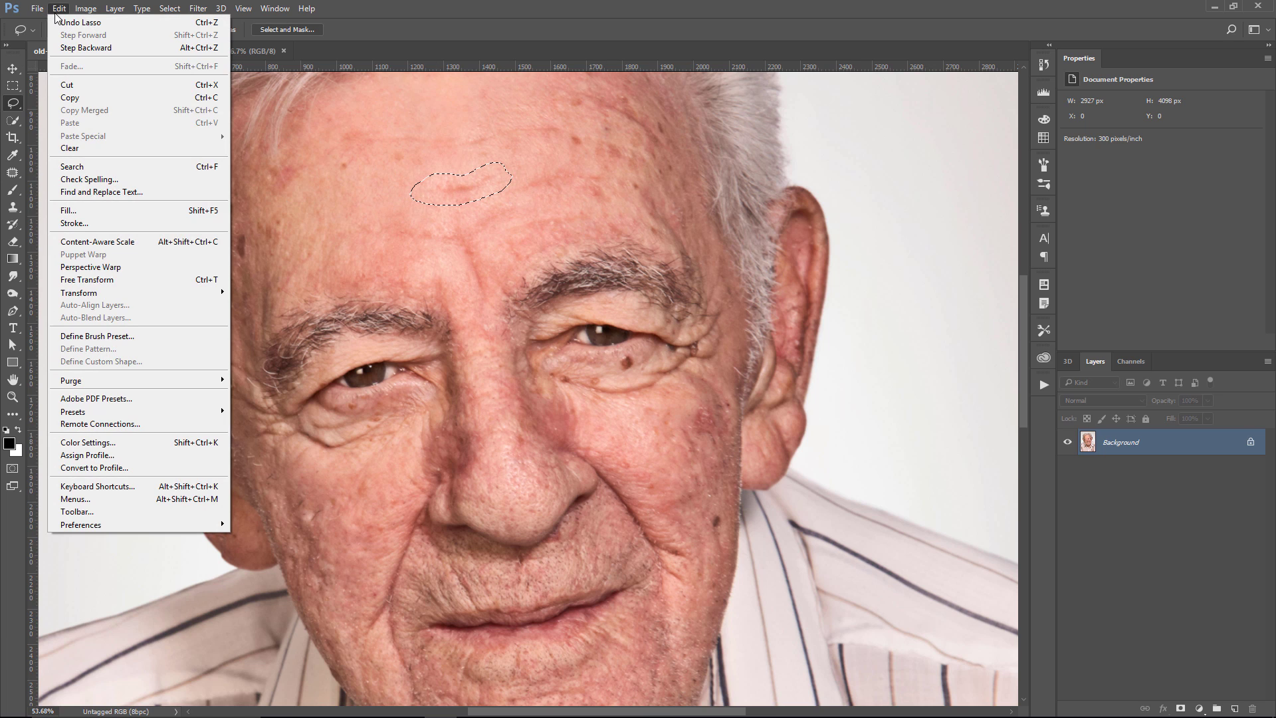
{"action": "left_click", "coordinate": [123, 209]}
{"action": "left_click", "coordinate": [483, 267]}
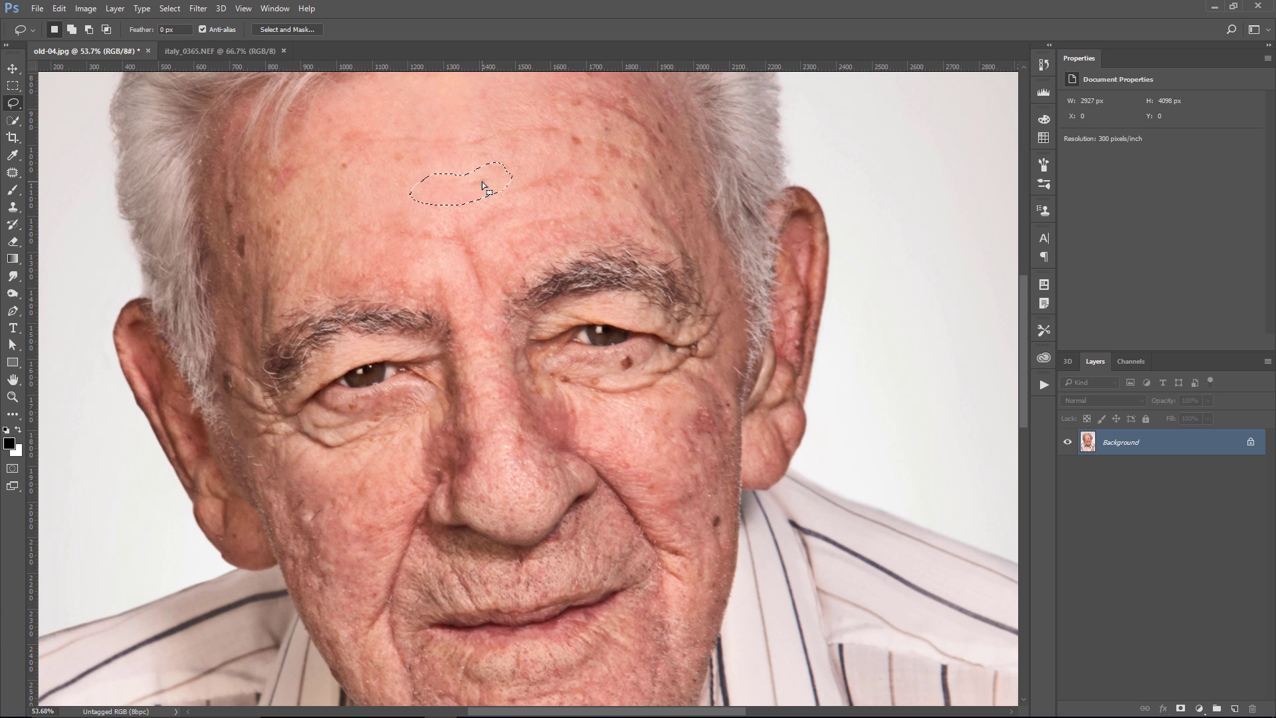
{"action": "key", "text": "ctrl+alt+z"}
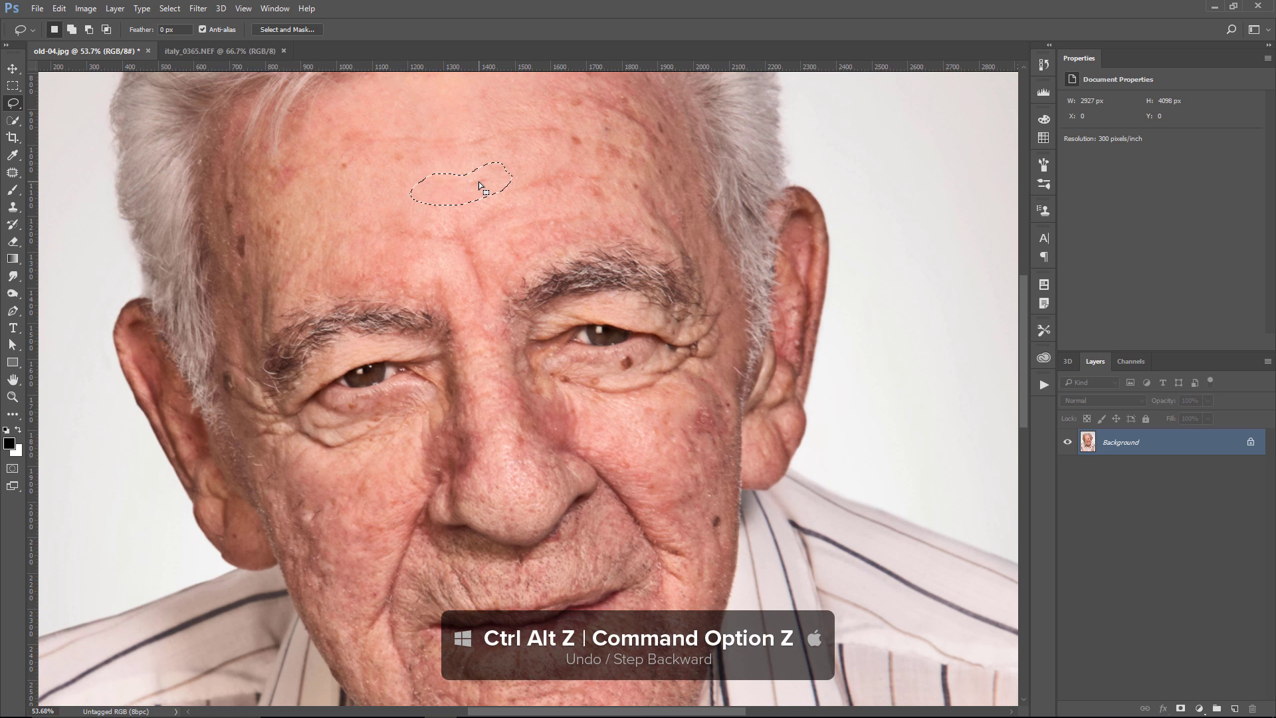
{"action": "key", "text": "ctrl+alt+z"}
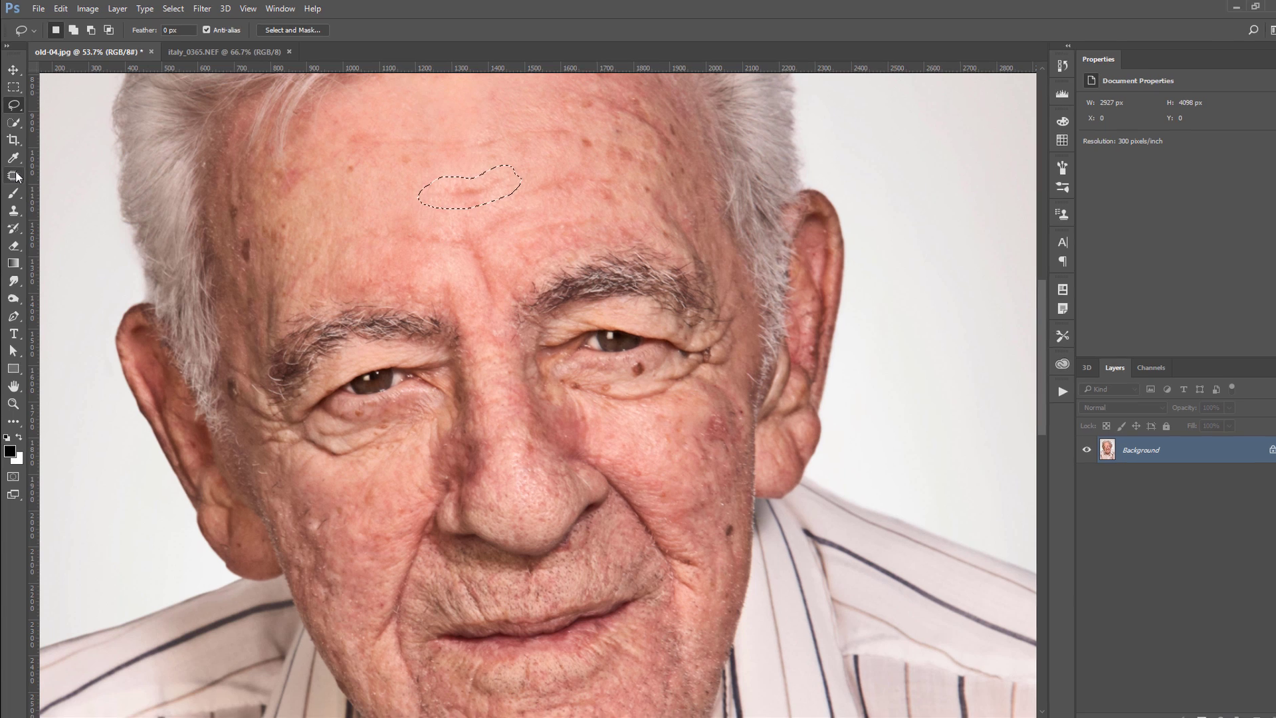
- Patch the forehead wrinkle with Content-Aware Patch using smooth skin dragged from just above it
{"action": "right_click", "coordinate": [13, 172]}
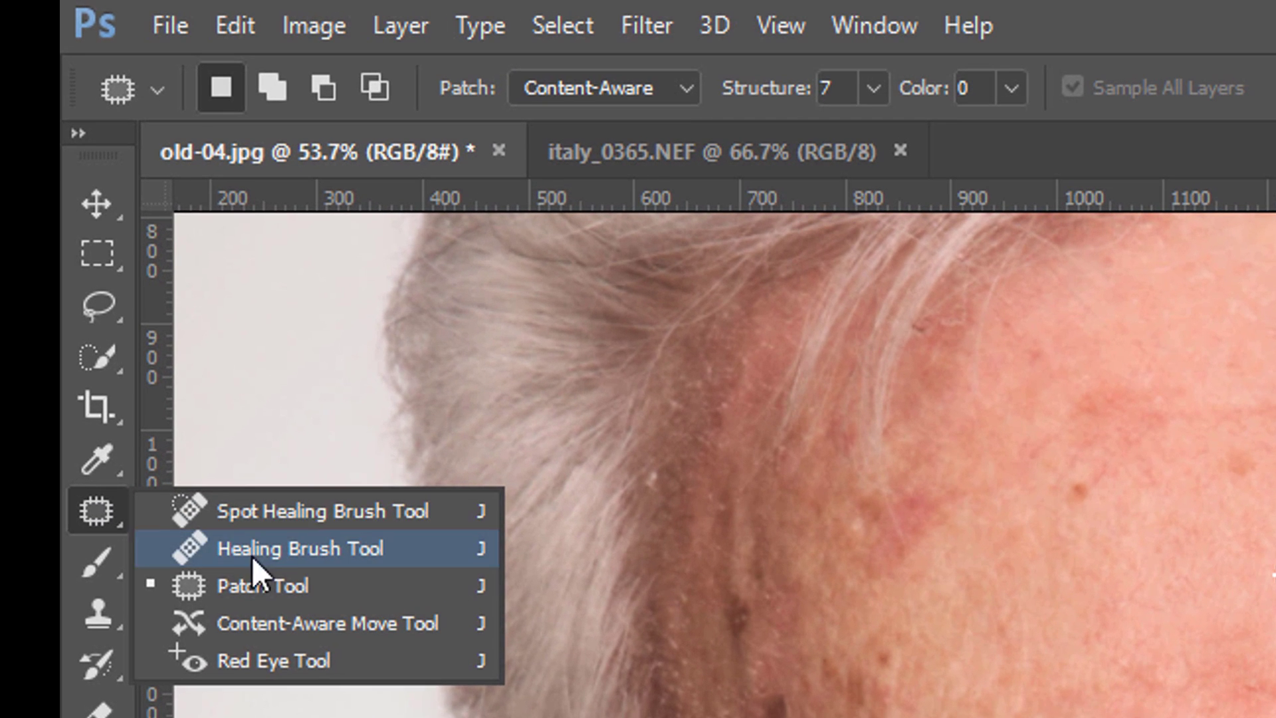
{"action": "left_click", "coordinate": [279, 589]}
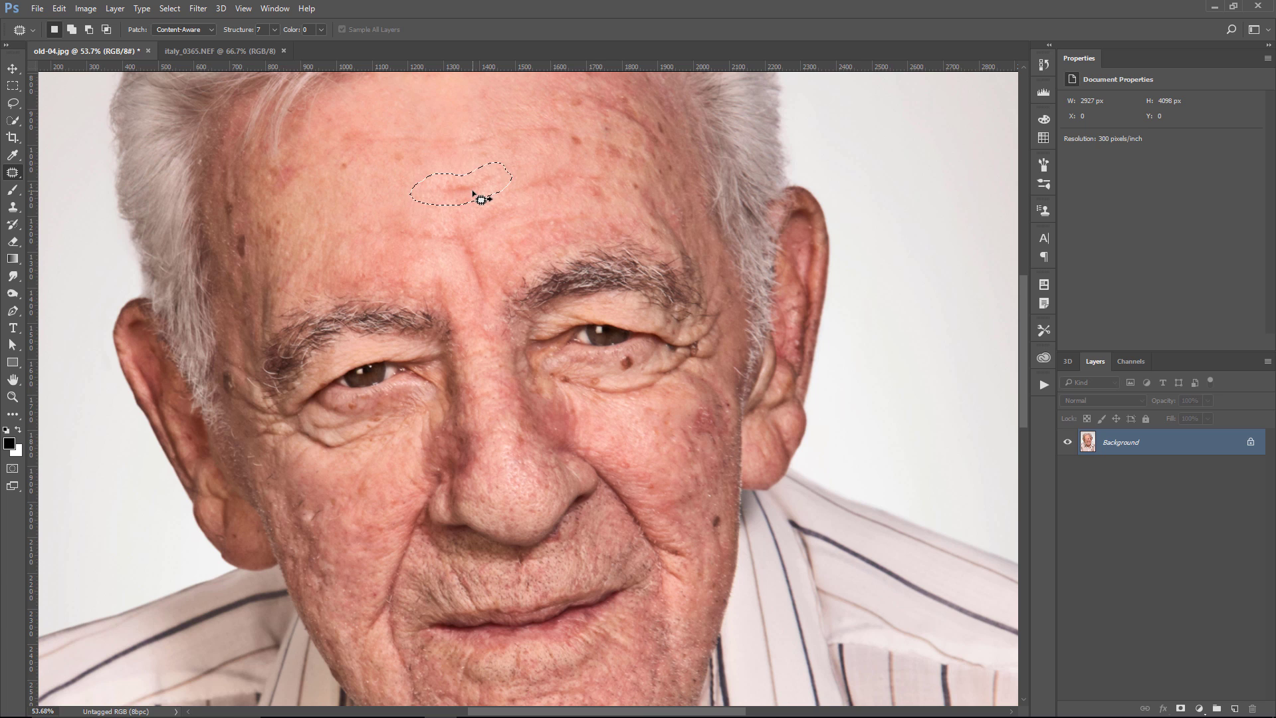
{"action": "left_click_drag", "start_coordinate": [480, 196], "coordinate": [487, 149]}
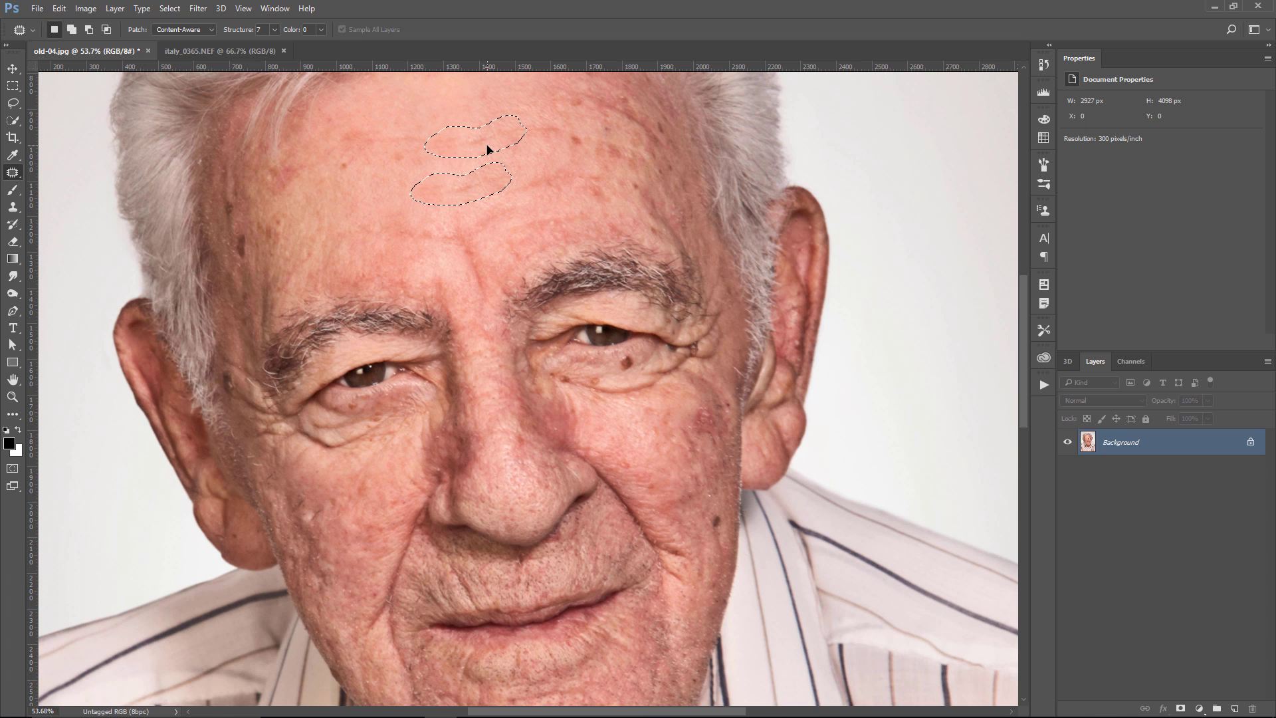
{"action": "left_click_drag", "start_coordinate": [487, 148], "coordinate": [489, 122]}
{"action": "left_click_drag", "start_coordinate": [489, 122], "coordinate": [489, 121]}
{"action": "scroll", "coordinate": [458, 189], "scroll_direction": "up", "scroll_amount": 2}
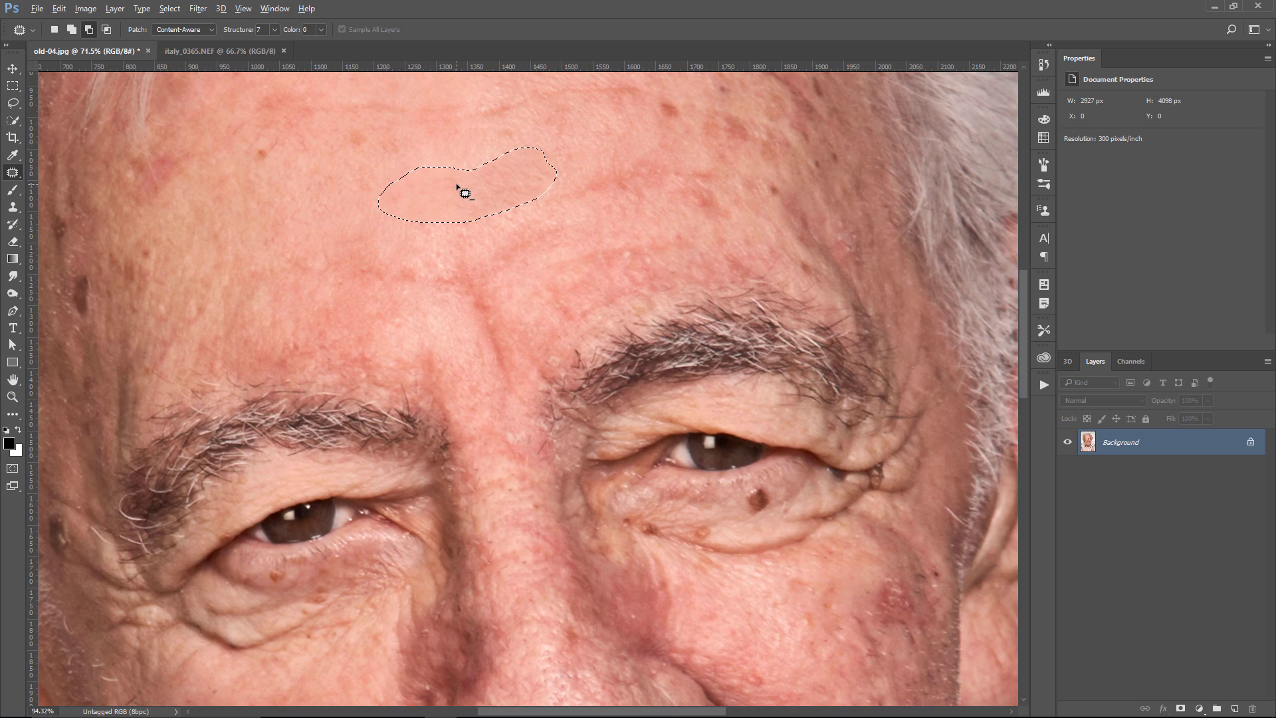
{"action": "scroll", "coordinate": [465, 191], "scroll_direction": "up", "scroll_amount": 2}
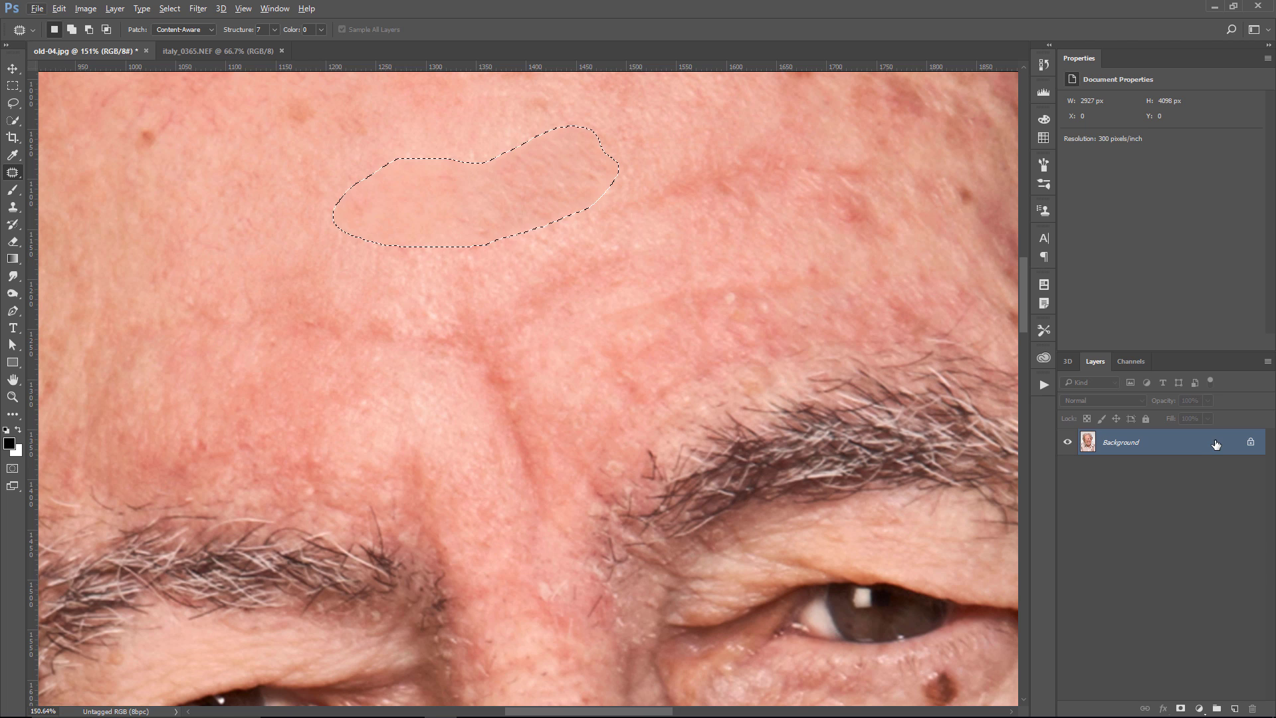
- Undo the patch and add a new empty layer above the Background
{"action": "key", "text": "ctrl+alt+z"}
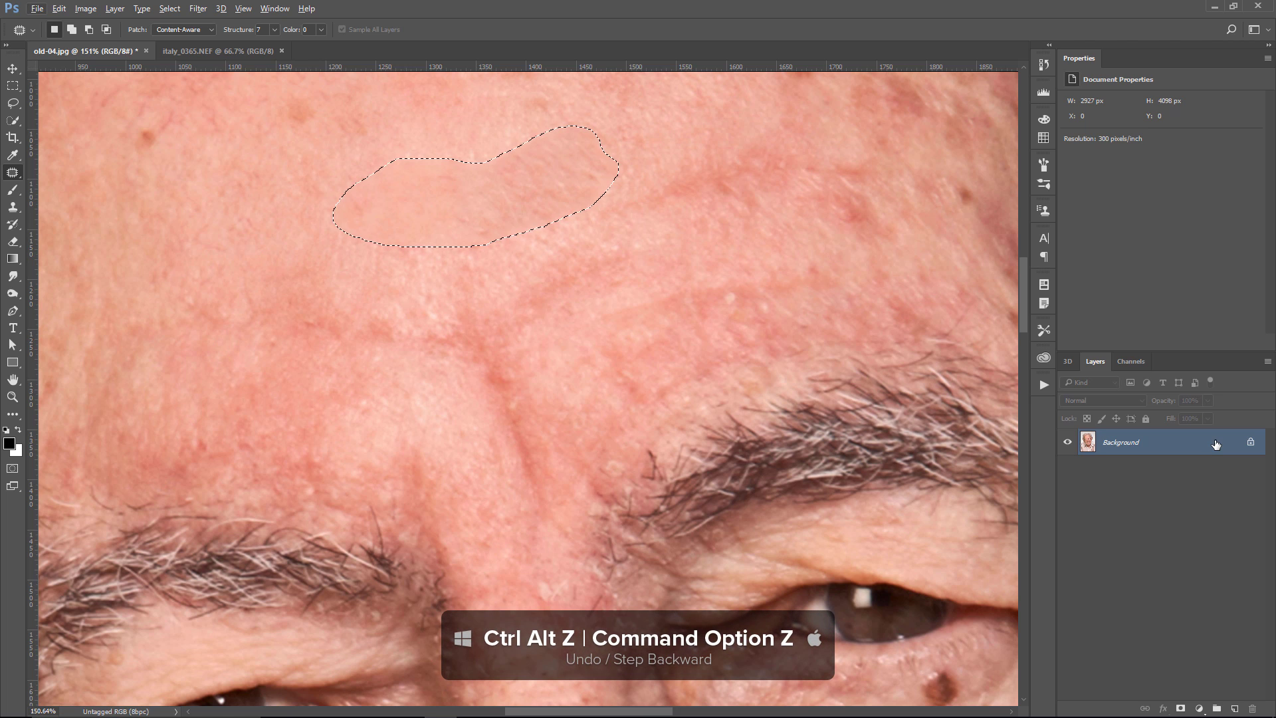
{"action": "key", "text": "ctrl+alt+z"}
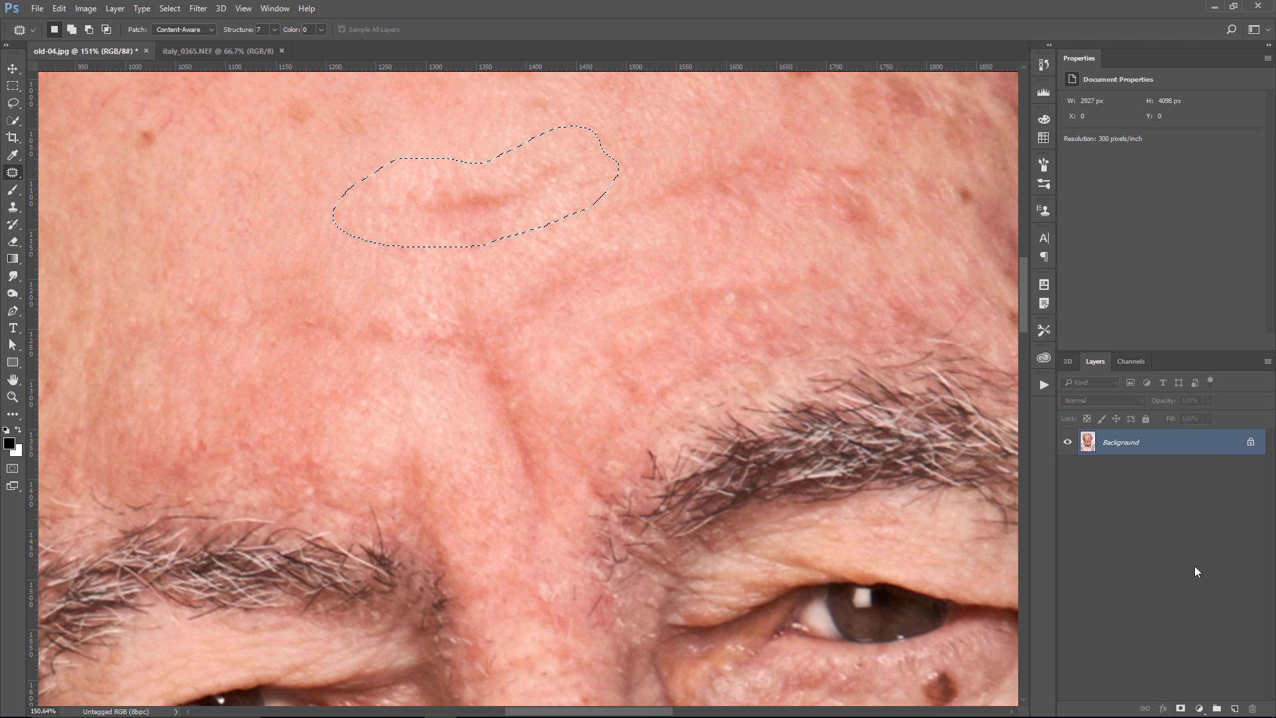
{"action": "left_click", "coordinate": [1234, 707]}
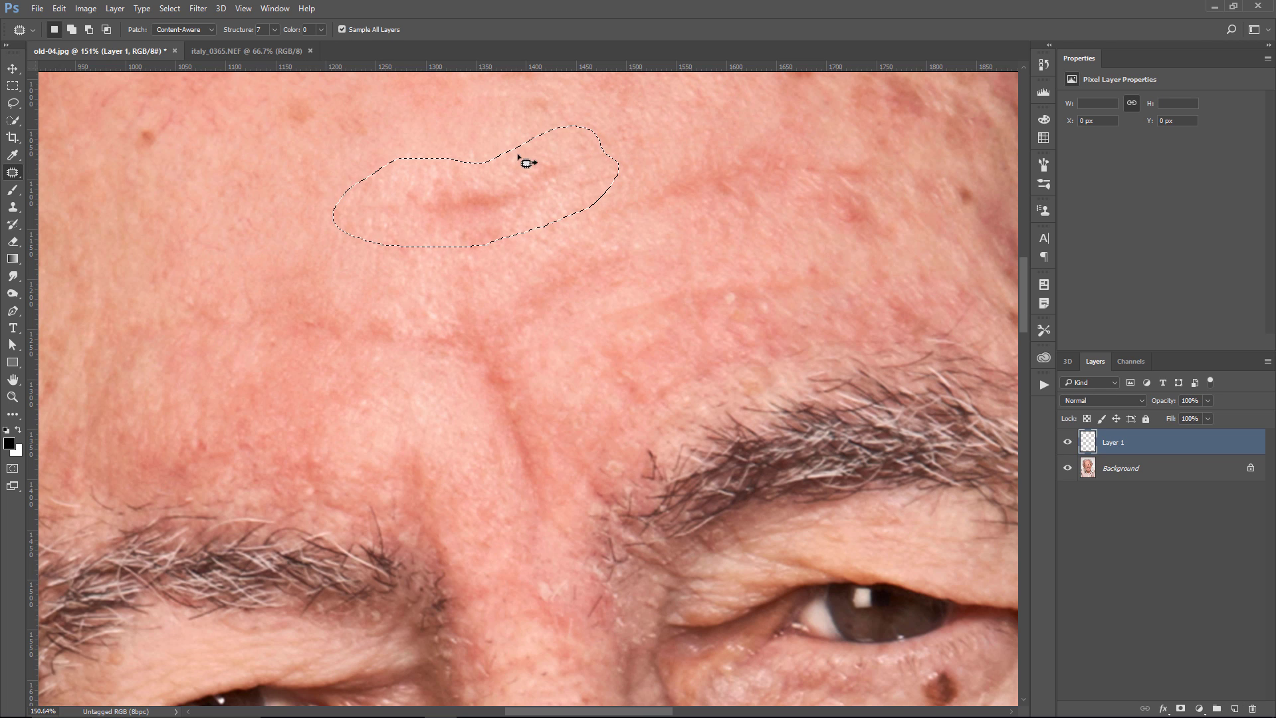
- Re-patch the wrinkle onto the new layer from skin above, then hide the selection outline
{"action": "mouse_move", "coordinate": [482, 156]}
{"action": "left_mouse_down"}
{"action": "mouse_move", "coordinate": [531, 457]}
{"action": "mouse_move", "coordinate": [540, 342]}
{"action": "left_mouse_up"}
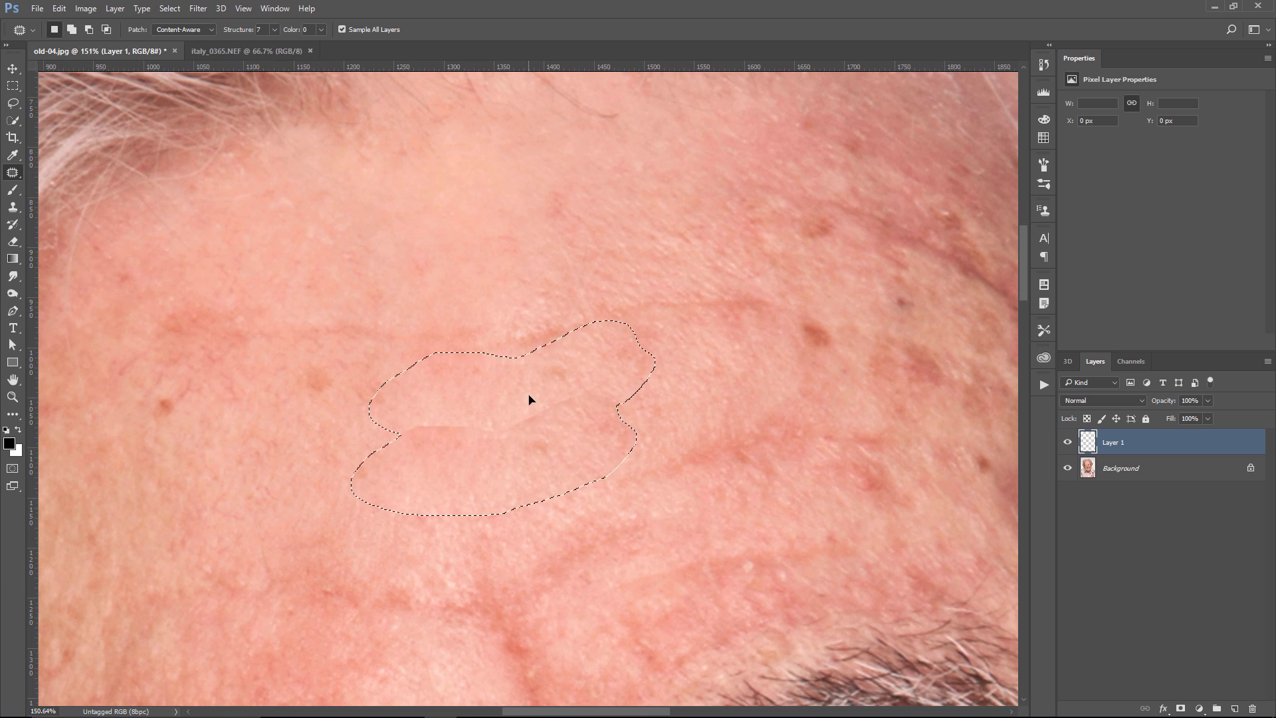
{"action": "left_click_drag", "start_coordinate": [539, 342], "coordinate": [541, 246]}
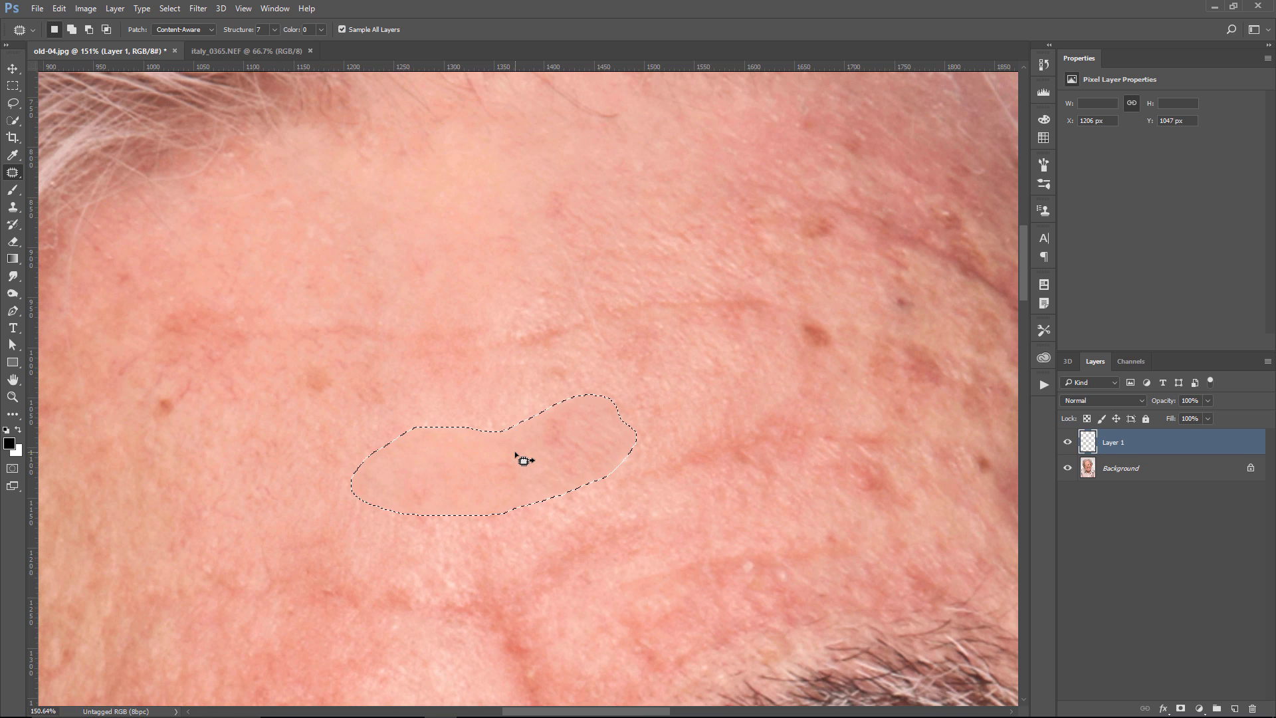
{"action": "key", "text": "ctrl+h"}
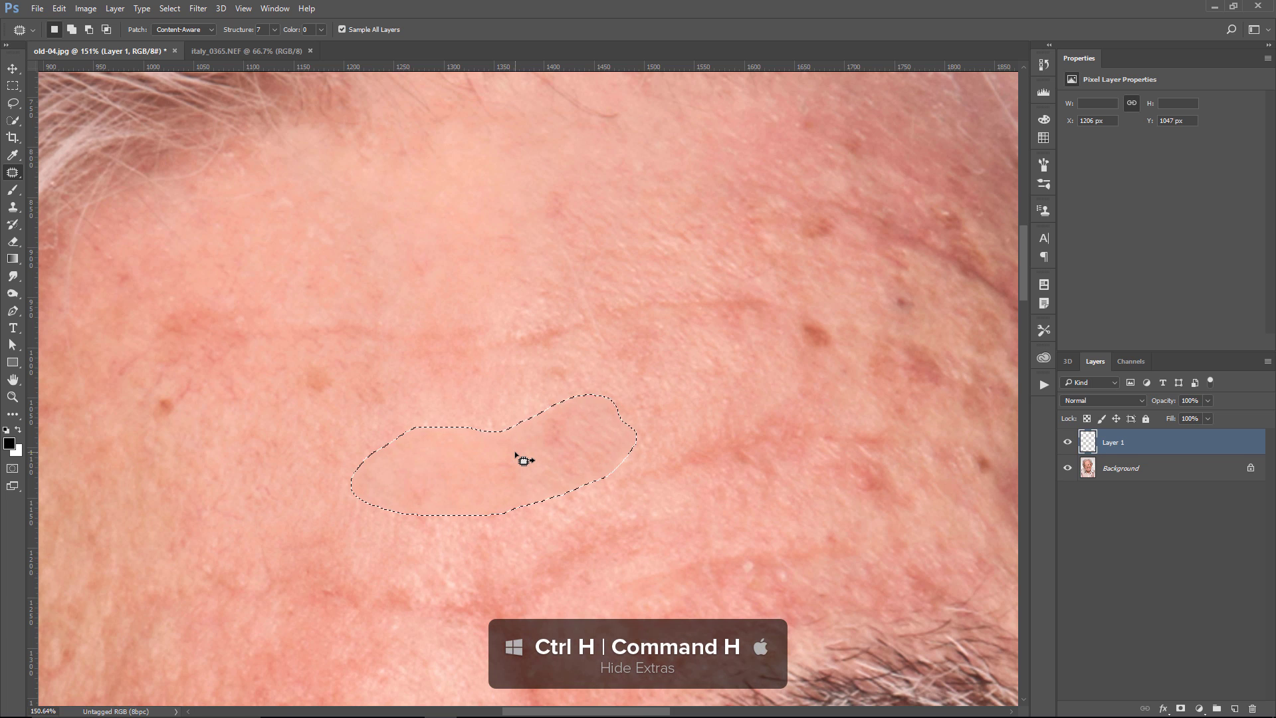
{"action": "key", "text": "ctrl+h"}
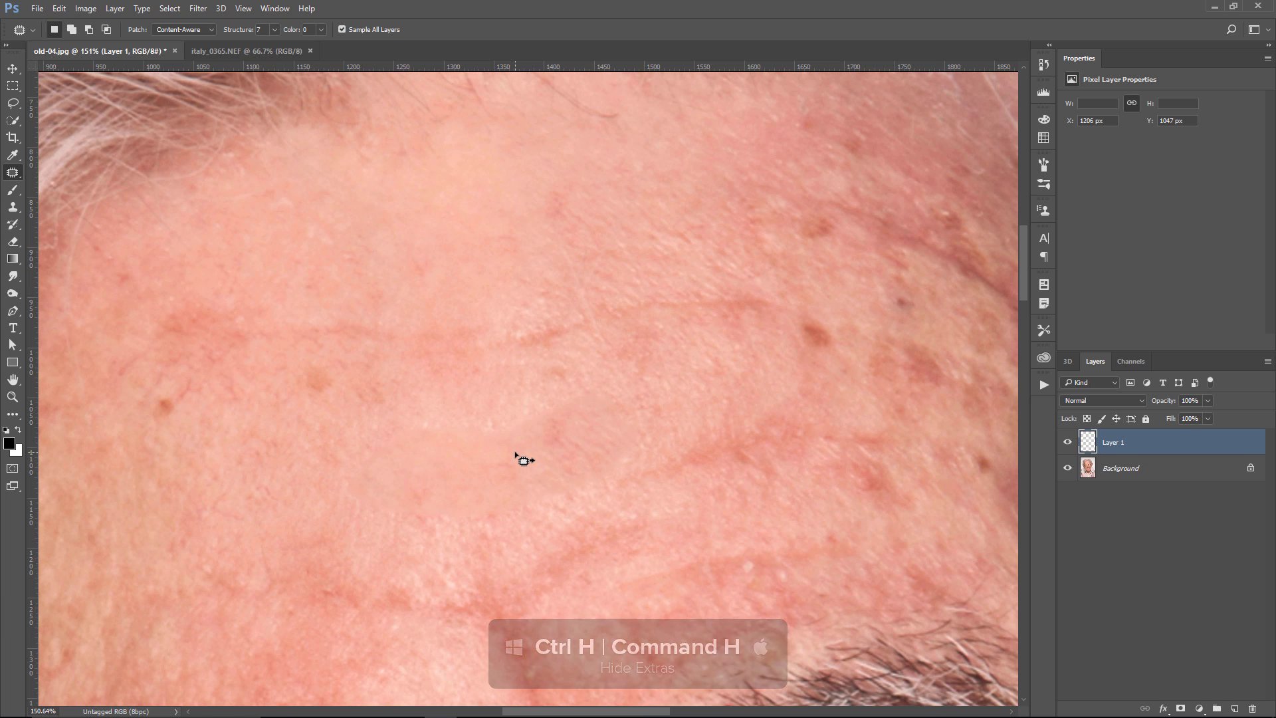
- Set the patch's Structure to 5 and Color adaptation to 3
{"action": "left_click", "coordinate": [275, 30]}
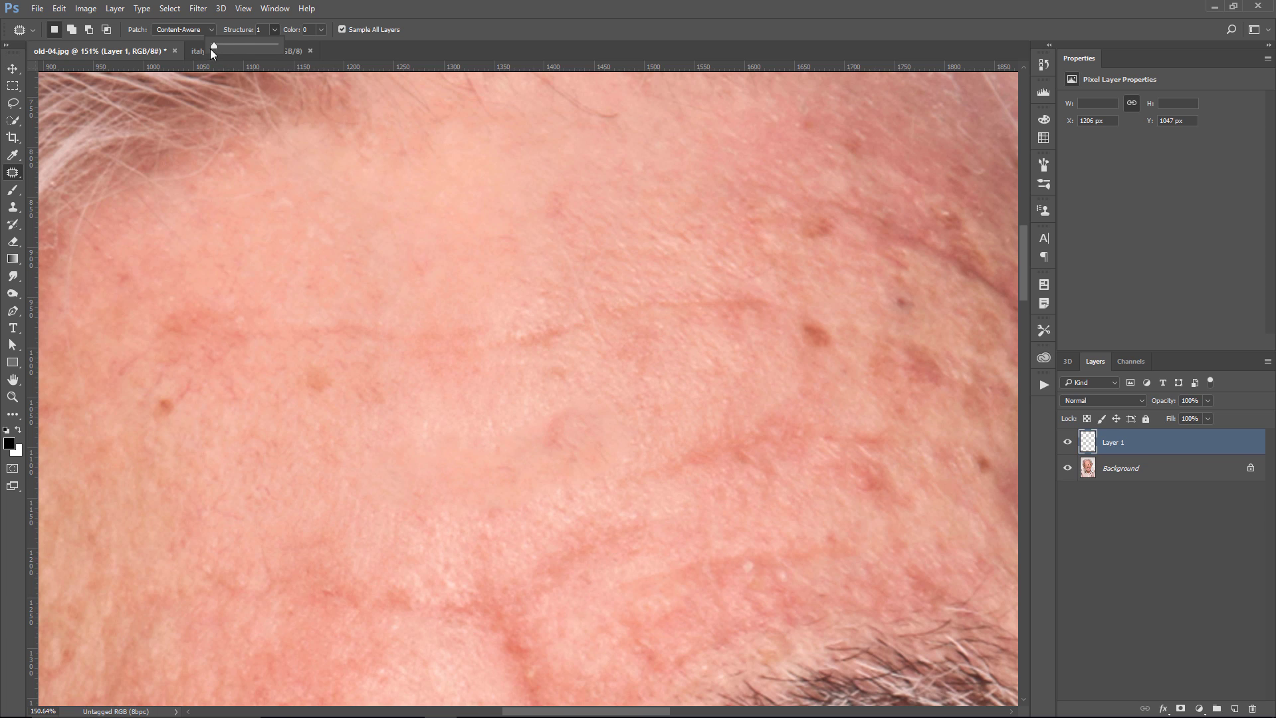
{"action": "left_click_drag", "start_coordinate": [212, 43], "coordinate": [336, 39]}
{"action": "left_click", "coordinate": [321, 28]}
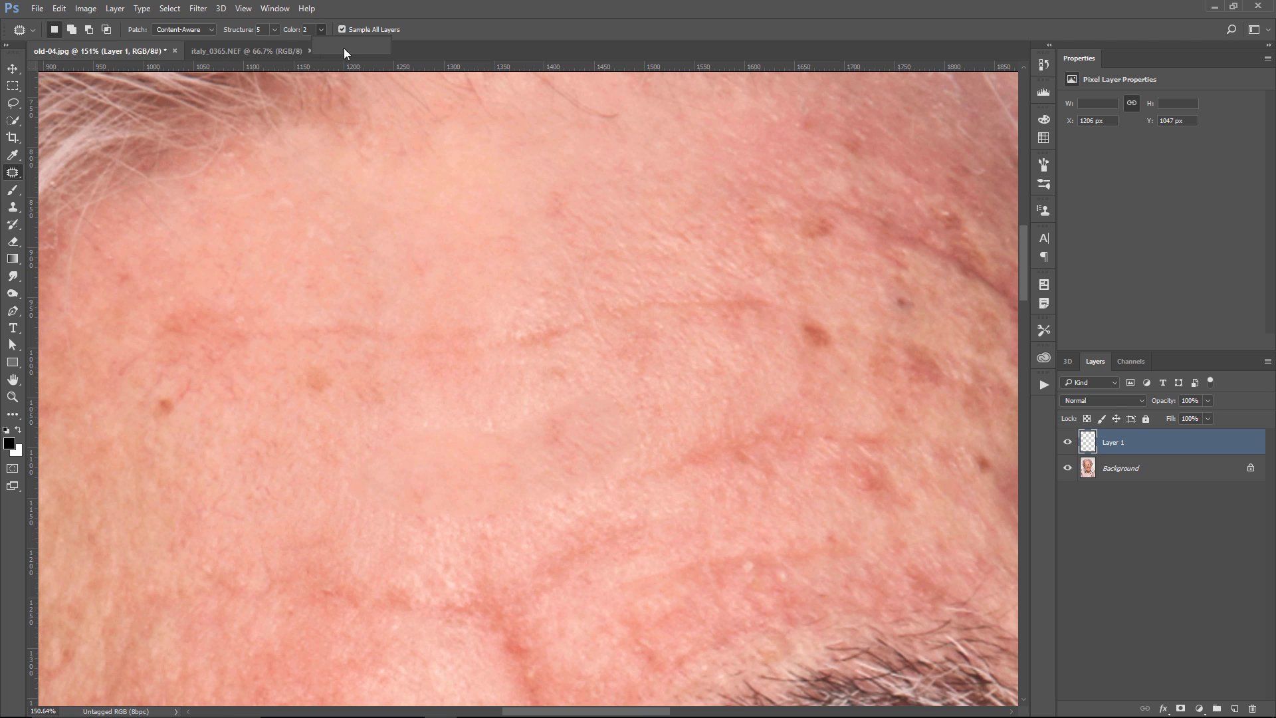
{"action": "left_click_drag", "start_coordinate": [350, 47], "coordinate": [379, 45]}
{"action": "left_click_drag", "start_coordinate": [324, 43], "coordinate": [340, 44]}
- Toggle Layer 1's visibility off and on to compare the patch with the original wrinkle
{"action": "left_click", "coordinate": [1138, 555]}
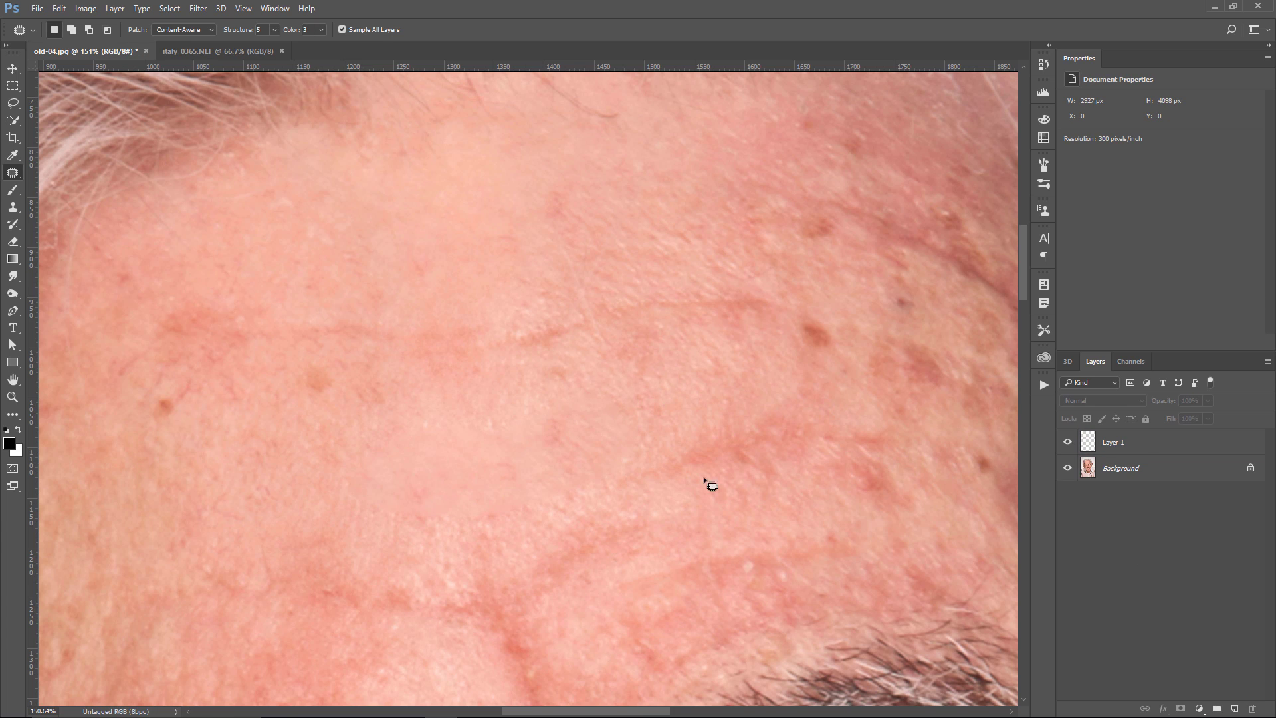
{"action": "left_click", "coordinate": [1140, 444]}
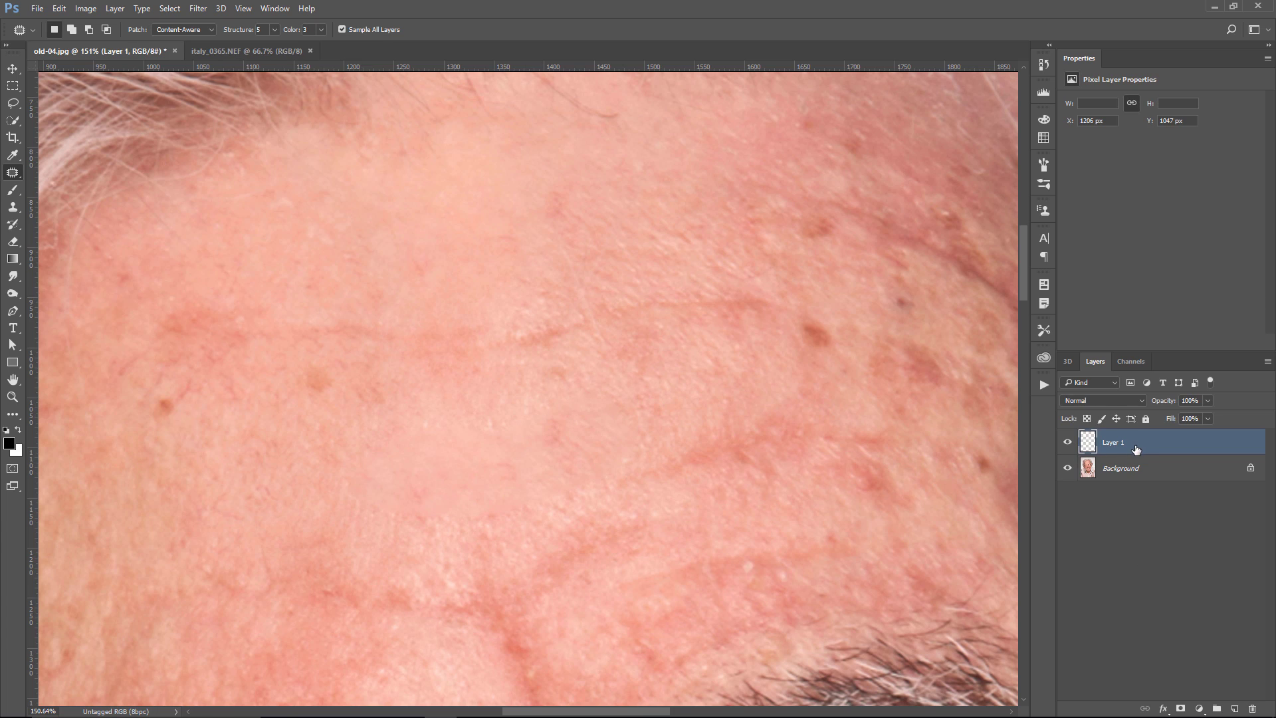
{"action": "left_click", "coordinate": [1066, 442]}
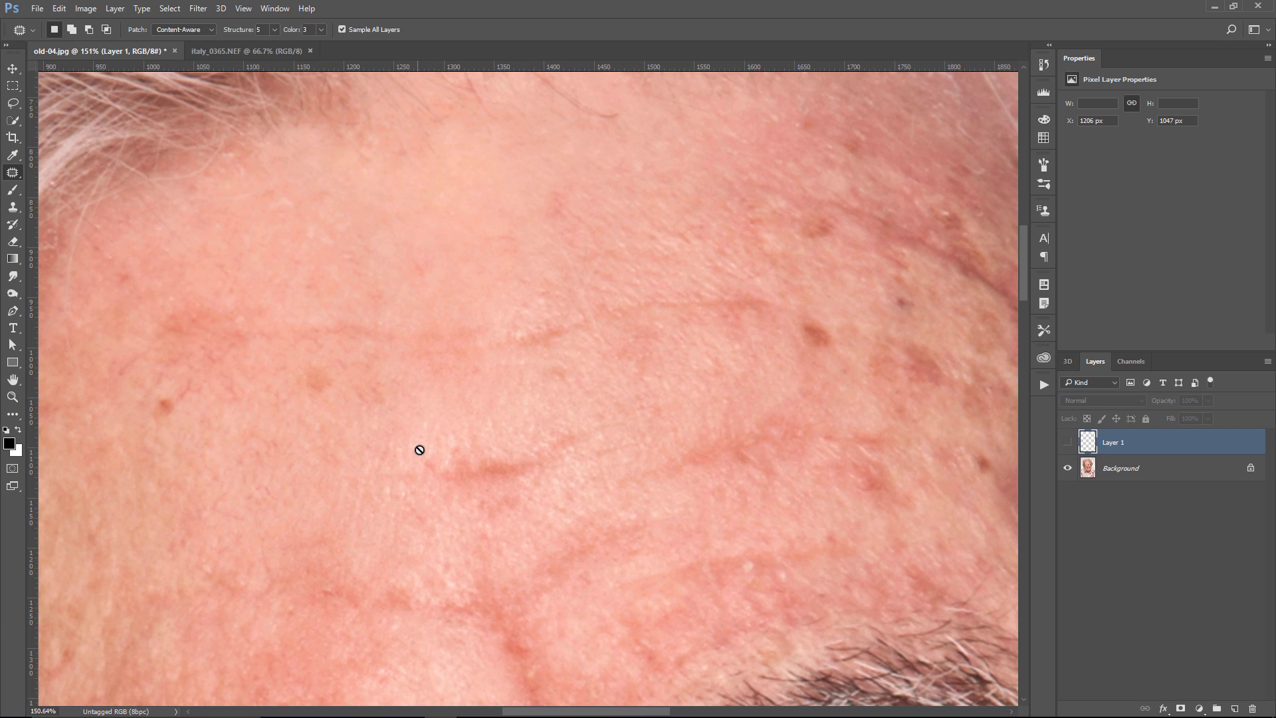
{"action": "left_click", "coordinate": [1066, 443]}
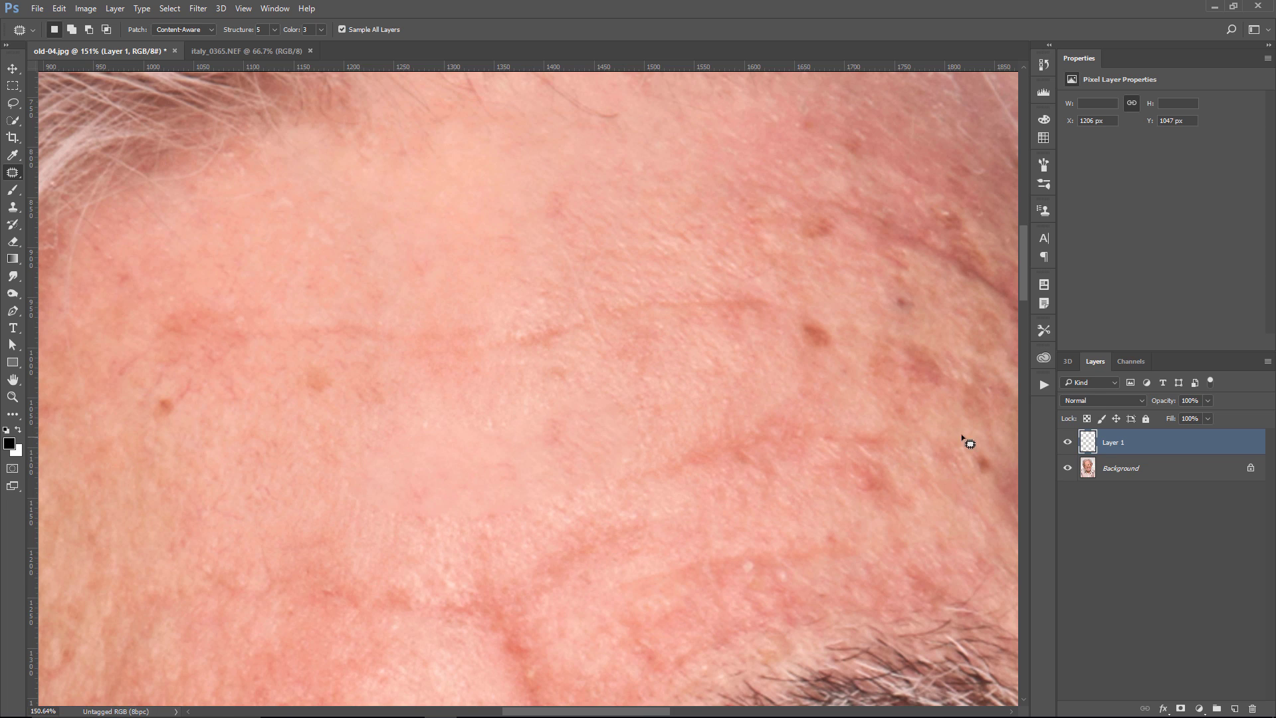
- Set Layer 1's blend mode to Lighter Color and compare by toggling visibility
{"action": "left_click", "coordinate": [1086, 401]}
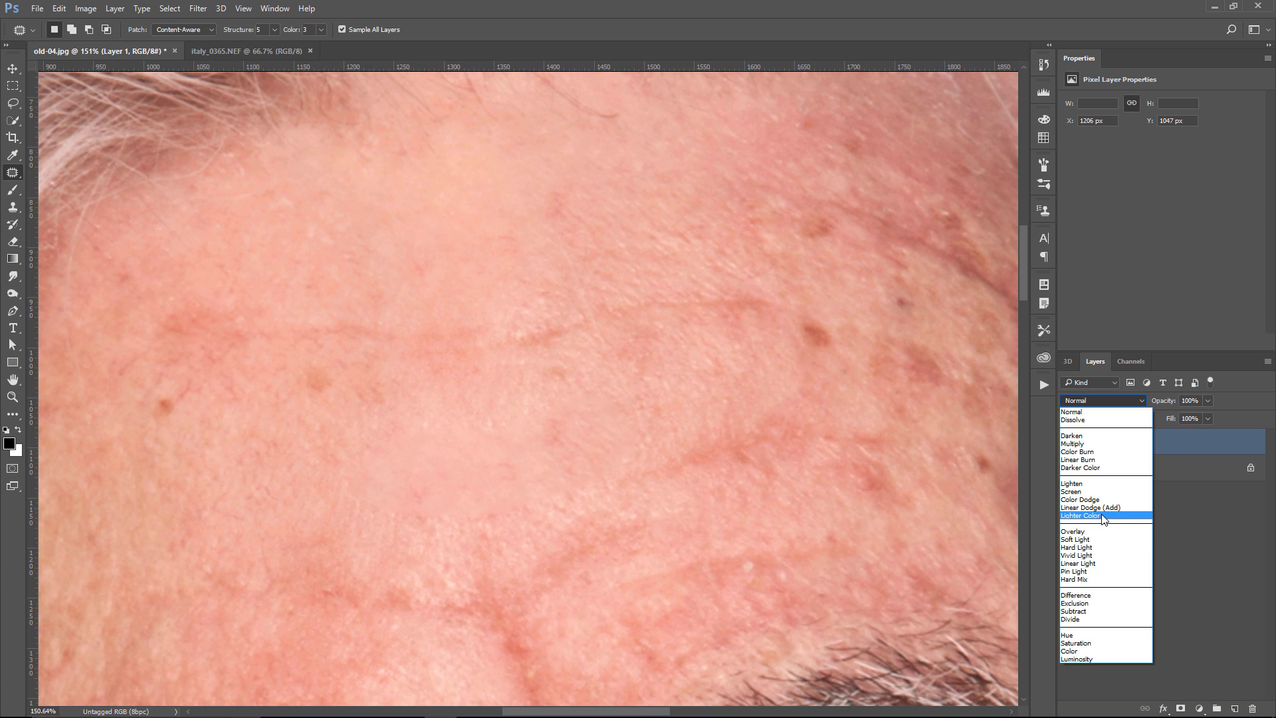
{"action": "left_click", "coordinate": [1104, 516]}
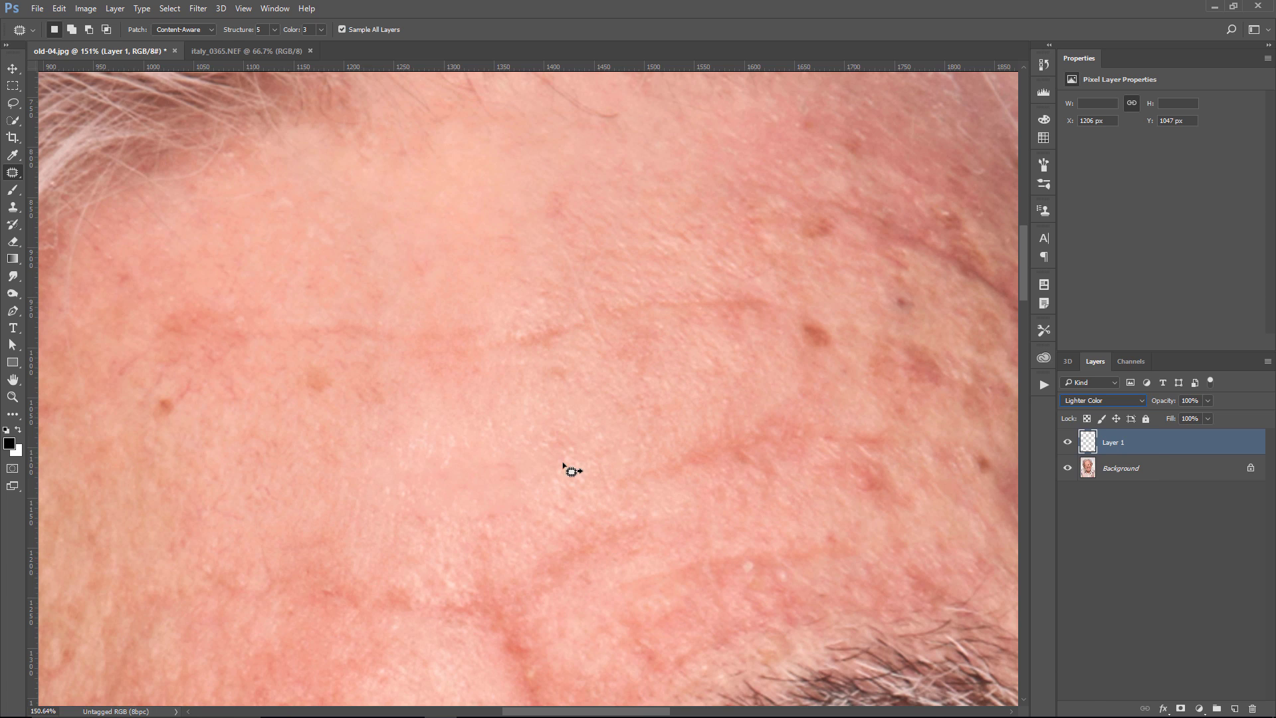
{"action": "left_click", "coordinate": [1068, 444]}
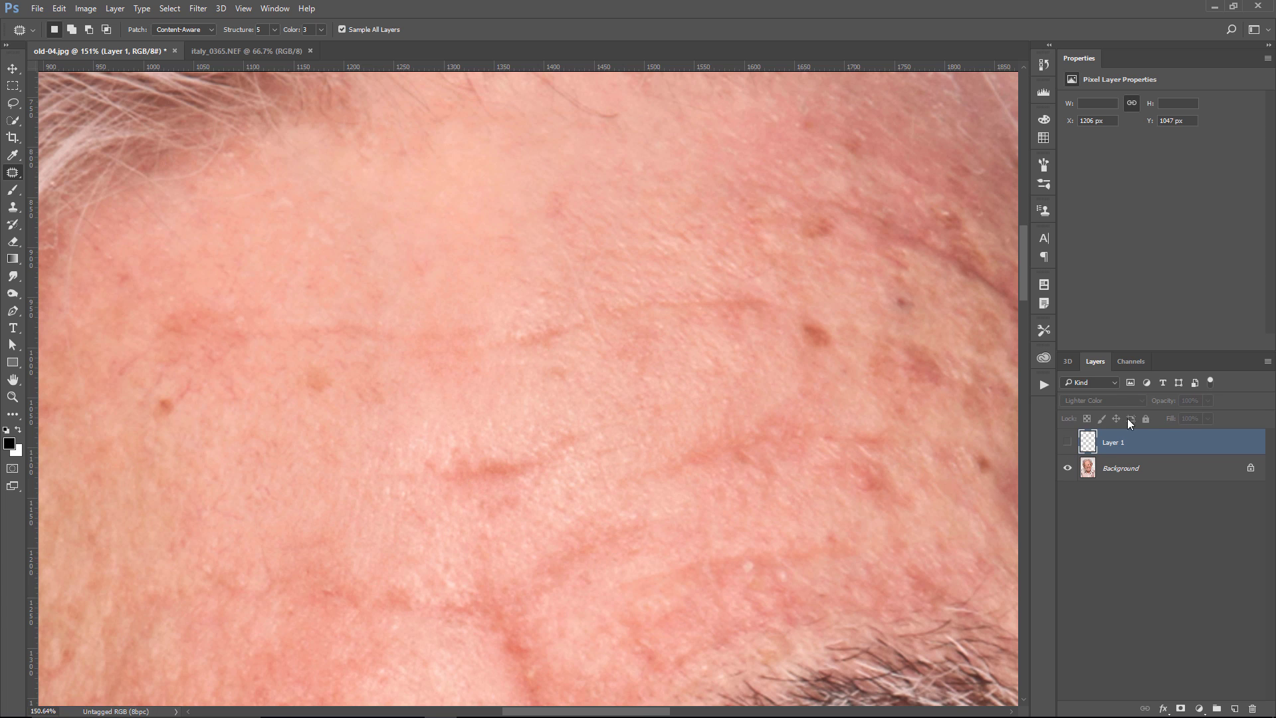
{"action": "left_click", "coordinate": [1068, 445]}
- Lower Layer 1's opacity to 48% and toggle visibility to compare
{"action": "mouse_move", "coordinate": [1164, 406]}
{"action": "left_mouse_down"}
{"action": "mouse_move", "coordinate": [1145, 405]}
{"action": "mouse_move", "coordinate": [1160, 404]}
{"action": "left_mouse_up"}
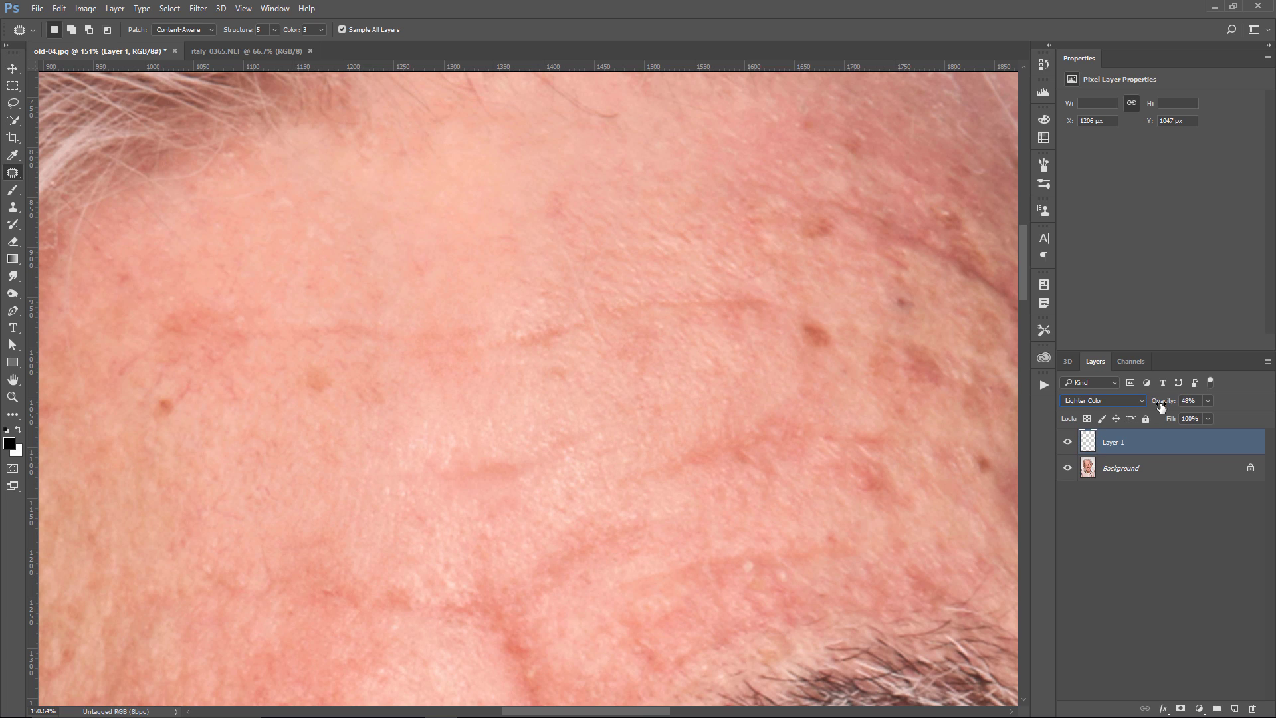
{"action": "left_click", "coordinate": [1067, 444]}
{"action": "left_click", "coordinate": [1068, 445]}
- Fit the portrait on screen and raise Layer 1's opacity to 75%, toggling visibility to compare
{"action": "double_click", "coordinate": [14, 380]}
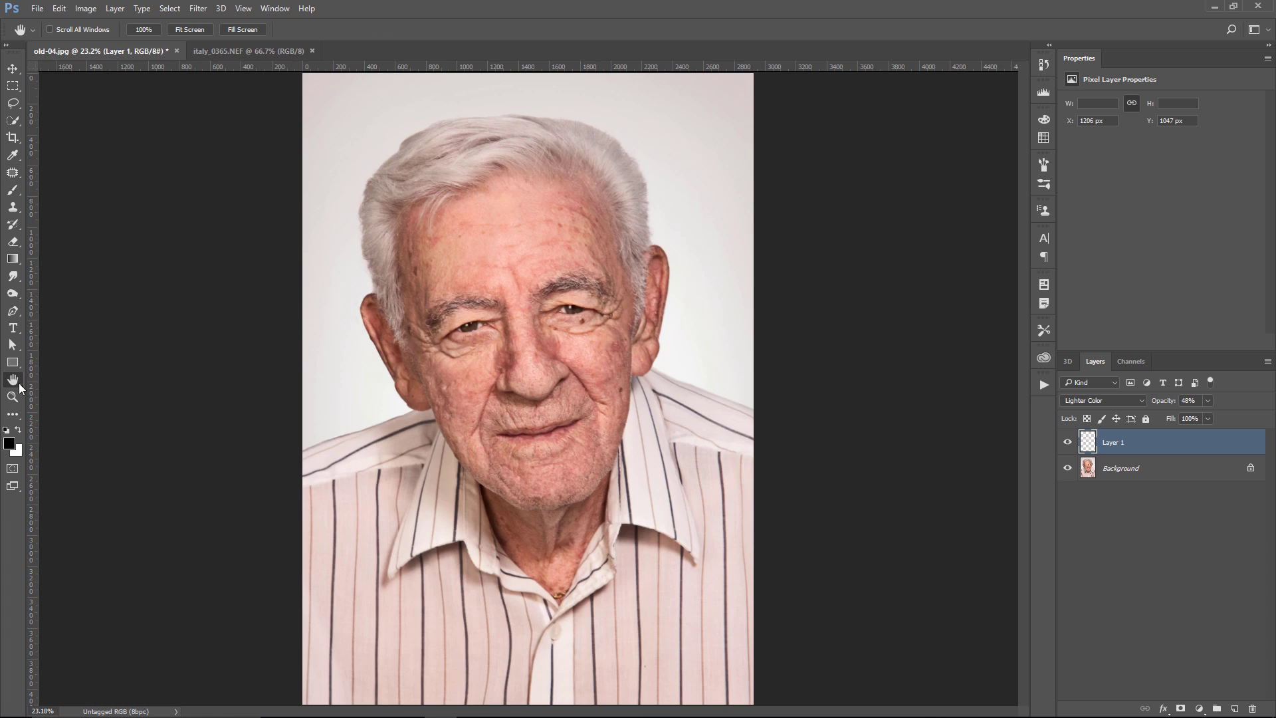
{"action": "left_click", "coordinate": [1068, 443]}
{"action": "left_click_drag", "start_coordinate": [1161, 403], "coordinate": [1163, 406]}
{"action": "left_click", "coordinate": [1067, 444]}
{"action": "left_click", "coordinate": [1067, 441]}
- Zoom in, add Layer 2 and patch away the red cheek blemish near the ear, then deselect
{"action": "key", "text": "z"}
{"action": "left_click", "coordinate": [613, 350]}
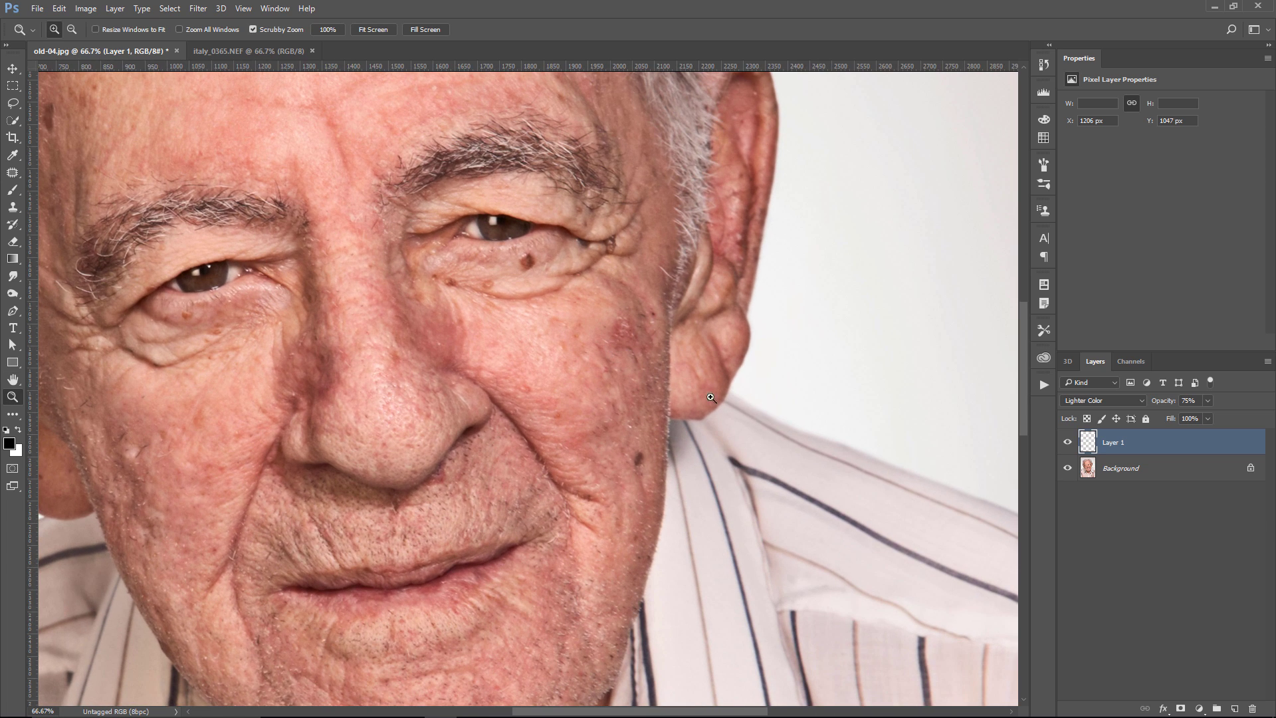
{"action": "left_click", "coordinate": [1234, 708]}
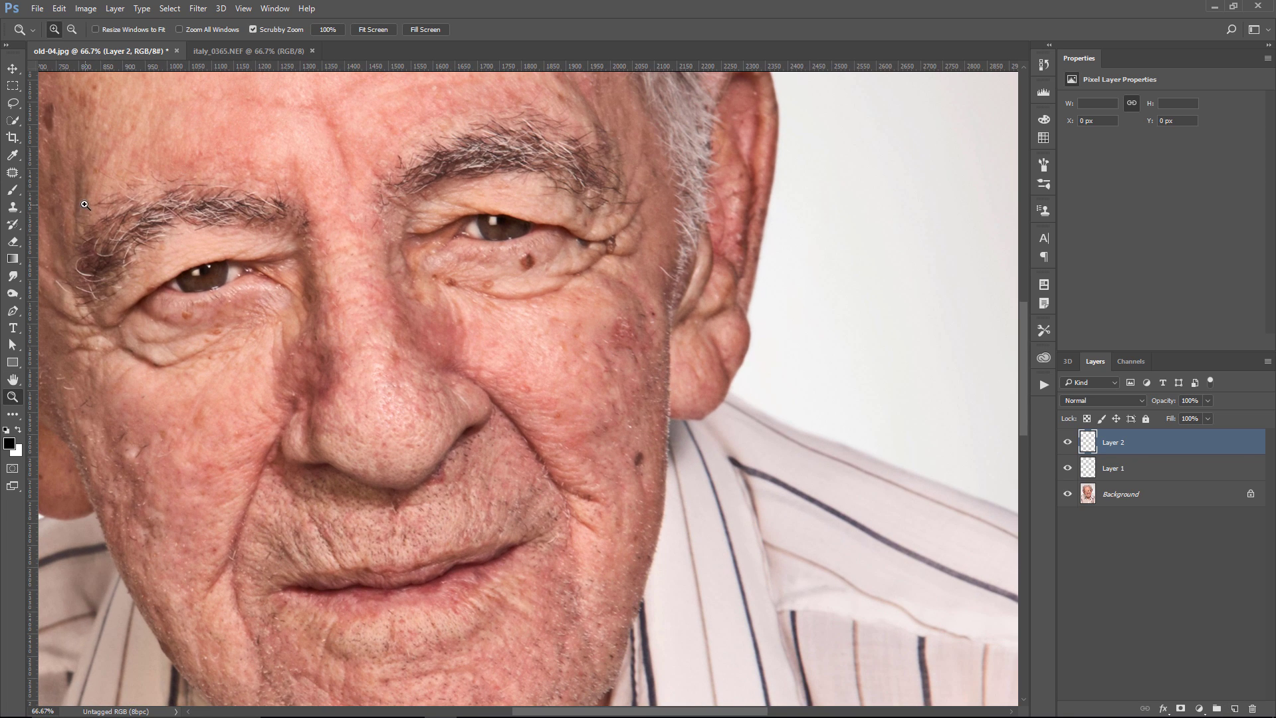
{"action": "left_click", "coordinate": [13, 172]}
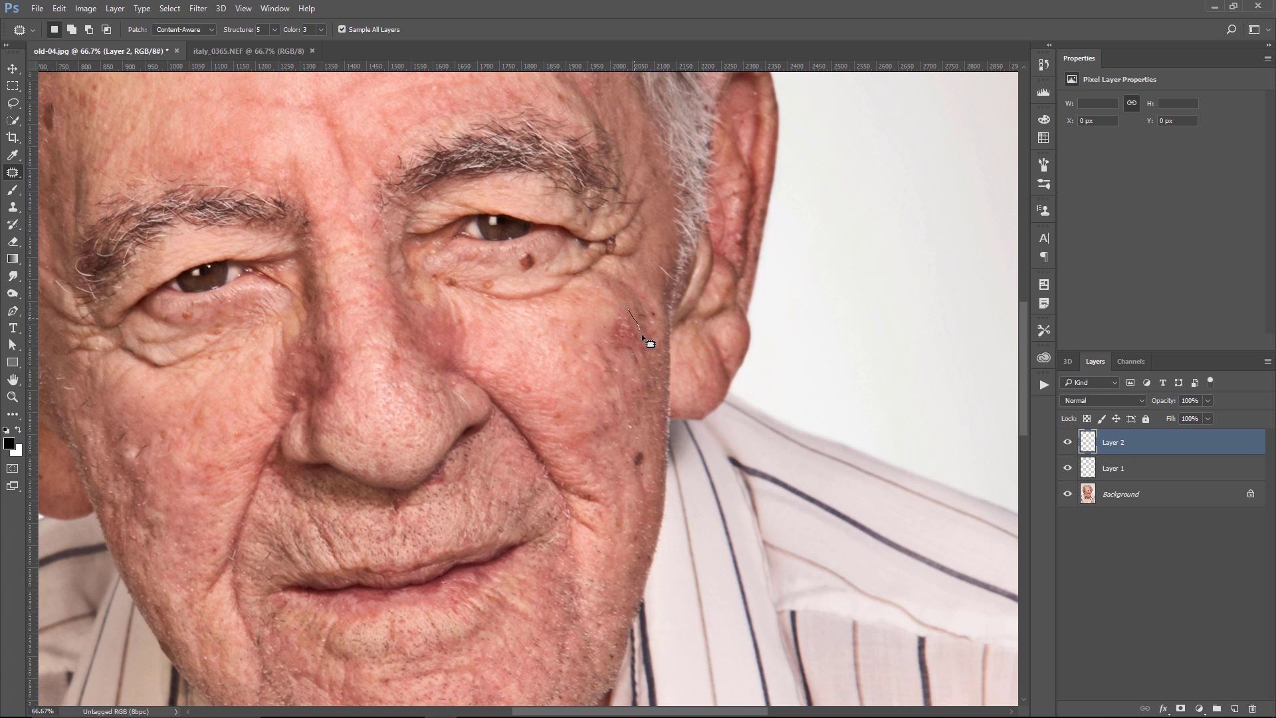
{"action": "mouse_move", "coordinate": [641, 373]}
{"action": "left_mouse_down"}
{"action": "mouse_move", "coordinate": [620, 317]}
{"action": "mouse_move", "coordinate": [638, 418]}
{"action": "left_mouse_up"}
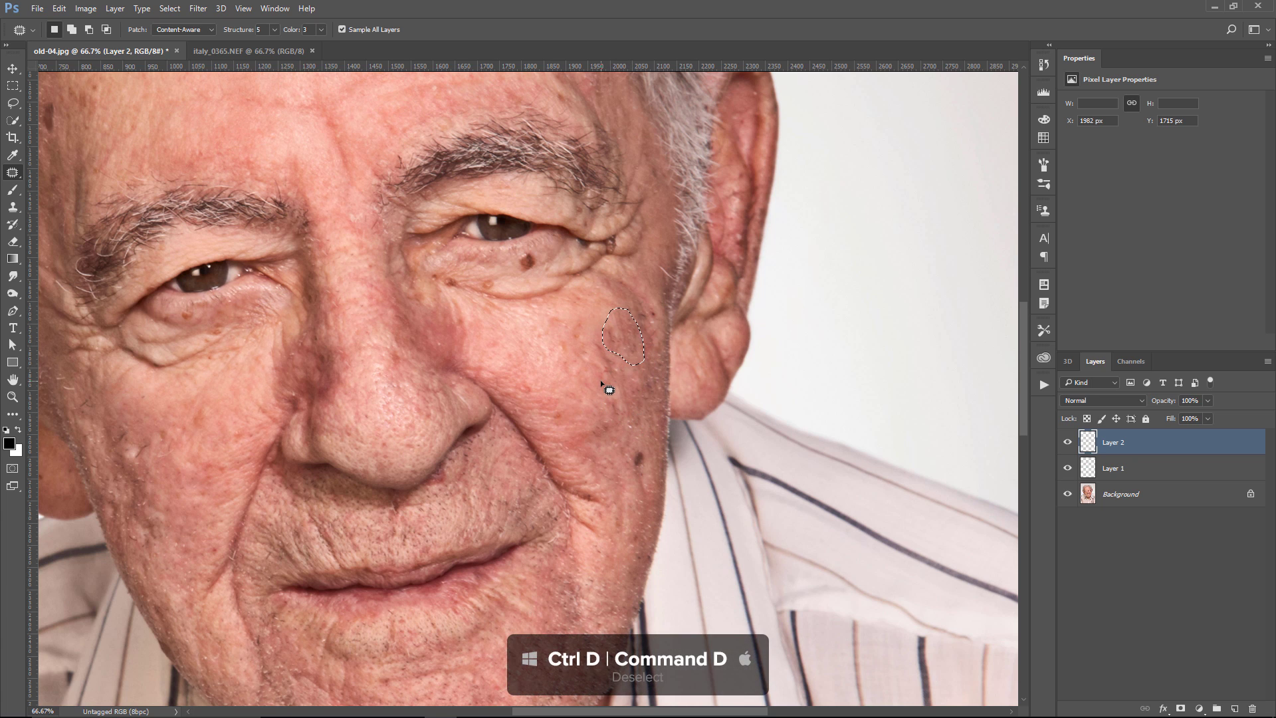
{"action": "key", "text": "ctrl+d"}
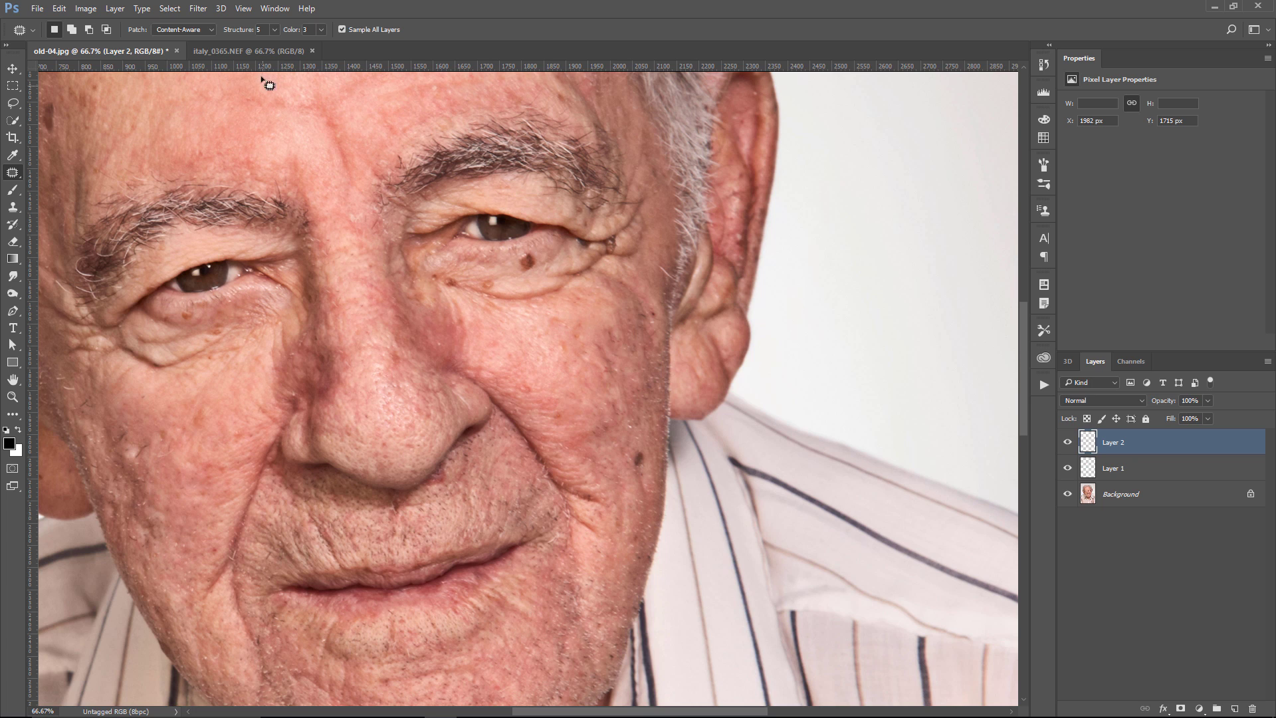
- On italy_0365.NEF, outline the seated people and patch them out with nearby wall and pavement, then deselect
{"action": "left_click", "coordinate": [260, 49]}
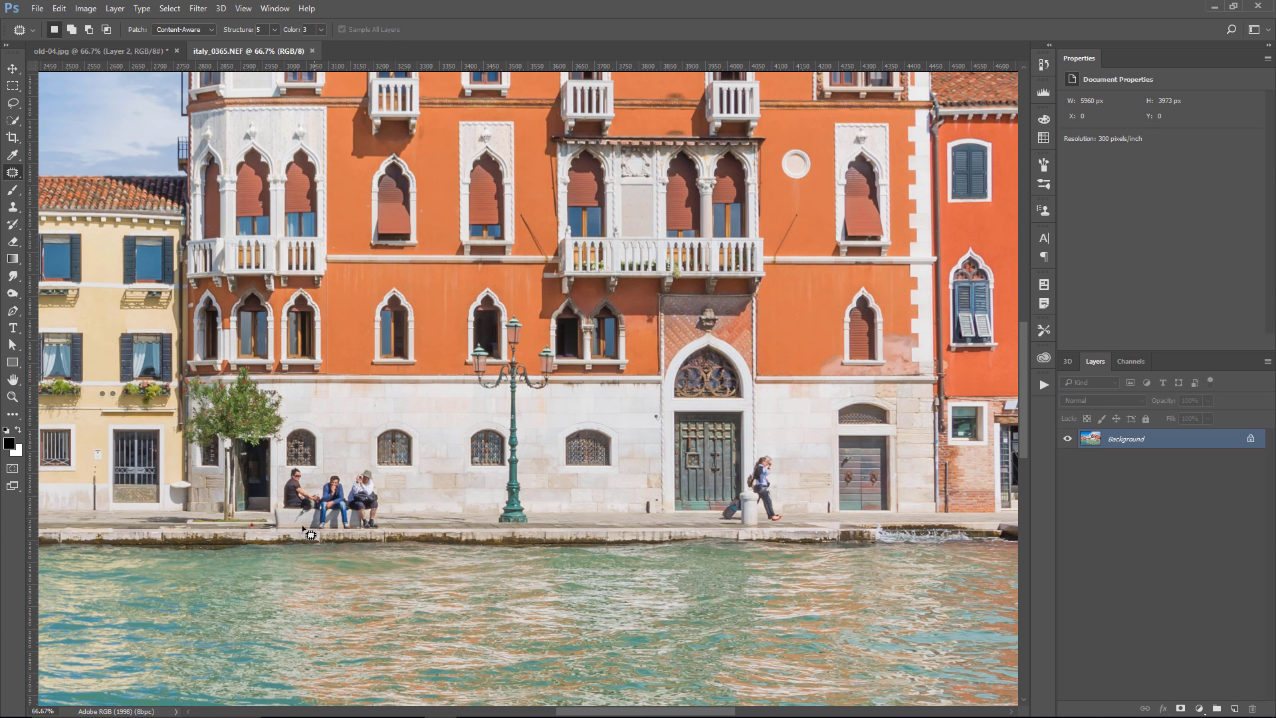
{"action": "scroll", "coordinate": [309, 513], "scroll_direction": "up", "scroll_amount": 3}
{"action": "scroll", "coordinate": [309, 508], "scroll_direction": "up", "scroll_amount": 2}
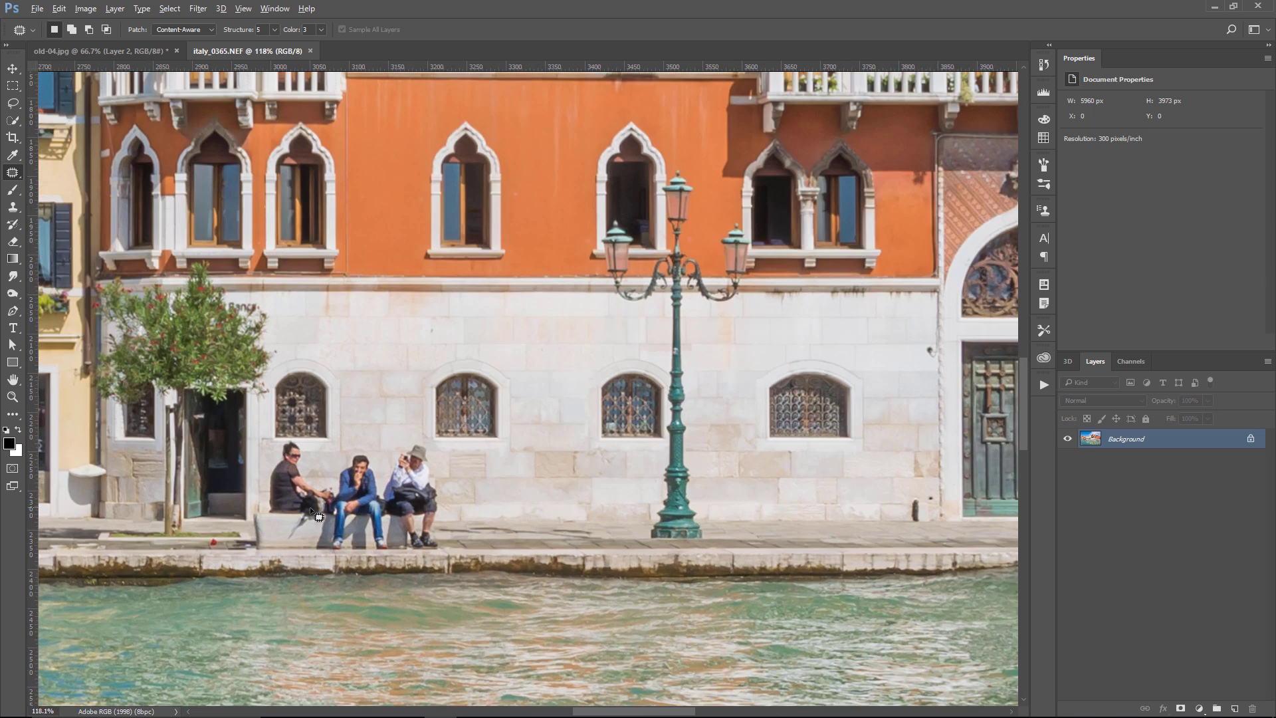
{"action": "scroll", "coordinate": [310, 506], "scroll_direction": "up", "scroll_amount": 1}
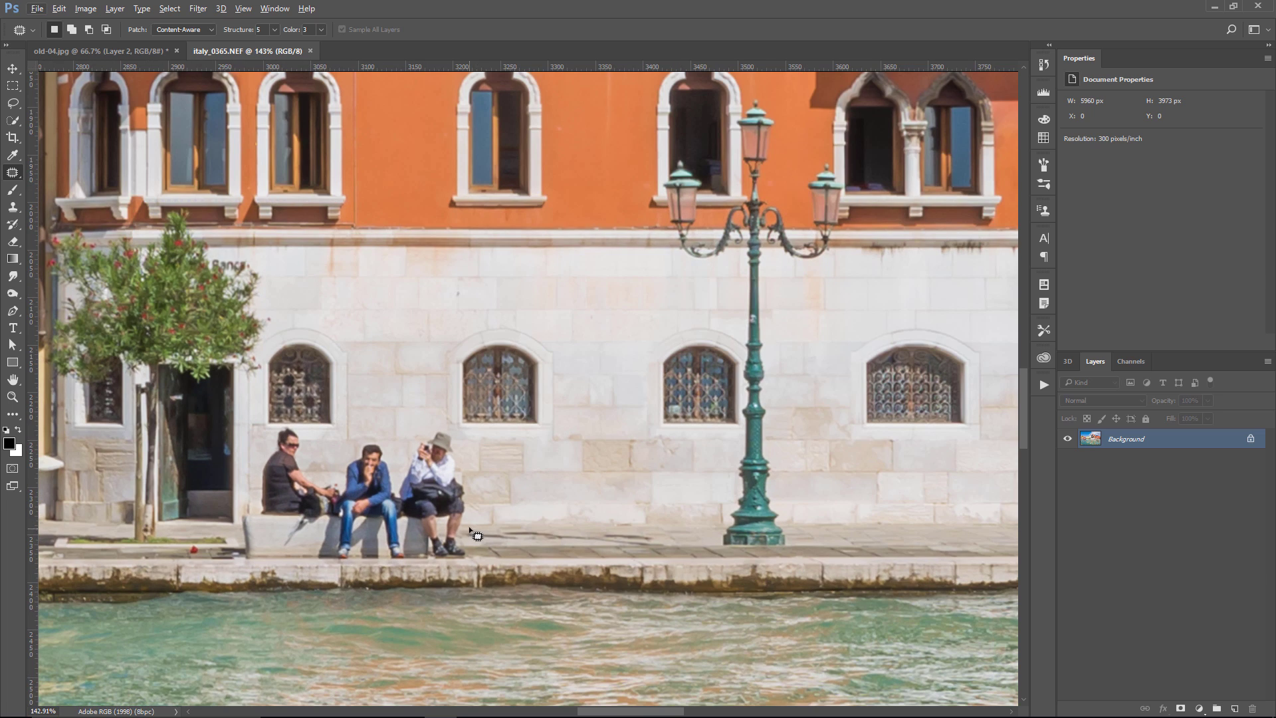
{"action": "mouse_move", "coordinate": [466, 522]}
{"action": "left_mouse_down"}
{"action": "mouse_move", "coordinate": [416, 567]}
{"action": "mouse_move", "coordinate": [246, 519]}
{"action": "mouse_move", "coordinate": [277, 438]}
{"action": "mouse_move", "coordinate": [304, 428]}
{"action": "mouse_move", "coordinate": [326, 470]}
{"action": "mouse_move", "coordinate": [368, 443]}
{"action": "mouse_move", "coordinate": [469, 439]}
{"action": "mouse_move", "coordinate": [483, 528]}
{"action": "left_mouse_up"}
{"action": "mouse_move", "coordinate": [267, 542]}
{"action": "left_mouse_down"}
{"action": "mouse_move", "coordinate": [502, 526]}
{"action": "mouse_move", "coordinate": [505, 538]}
{"action": "left_mouse_up"}
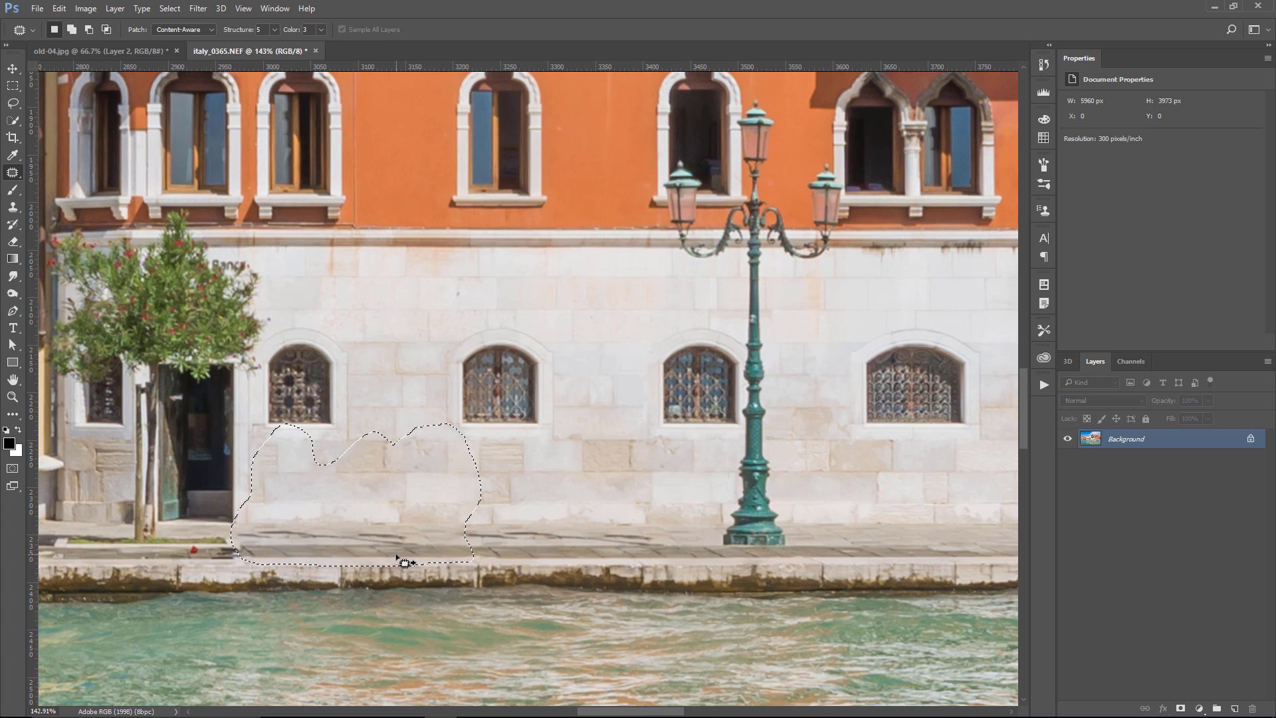
{"action": "key", "text": "ctrl+d"}
{"action": "scroll", "coordinate": [389, 500], "scroll_direction": "down", "scroll_amount": 3}
{"action": "scroll", "coordinate": [389, 501], "scroll_direction": "down", "scroll_amount": 2}
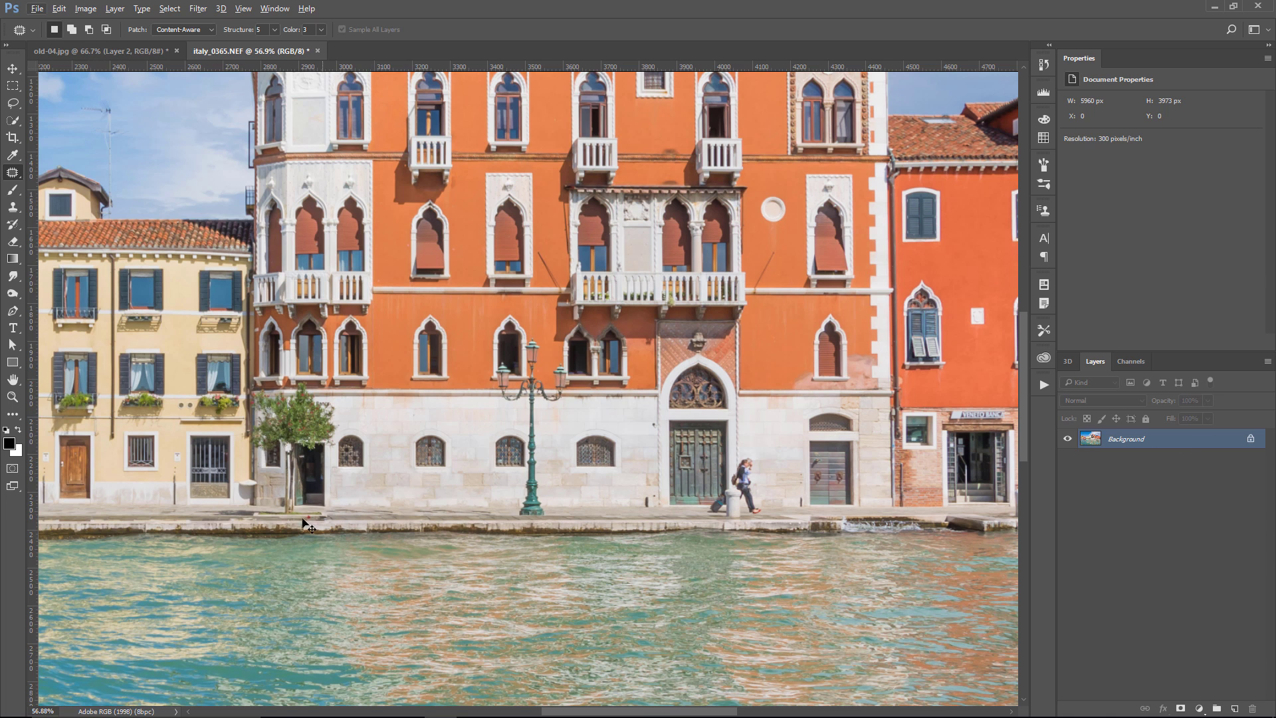
- Undo the patch, add Layer 1 with Sample All Layers on, and patch the seated people away onto it
{"action": "left_click_drag", "start_coordinate": [382, 523], "coordinate": [385, 520]}
{"action": "key", "text": "ctrl+alt+z"}
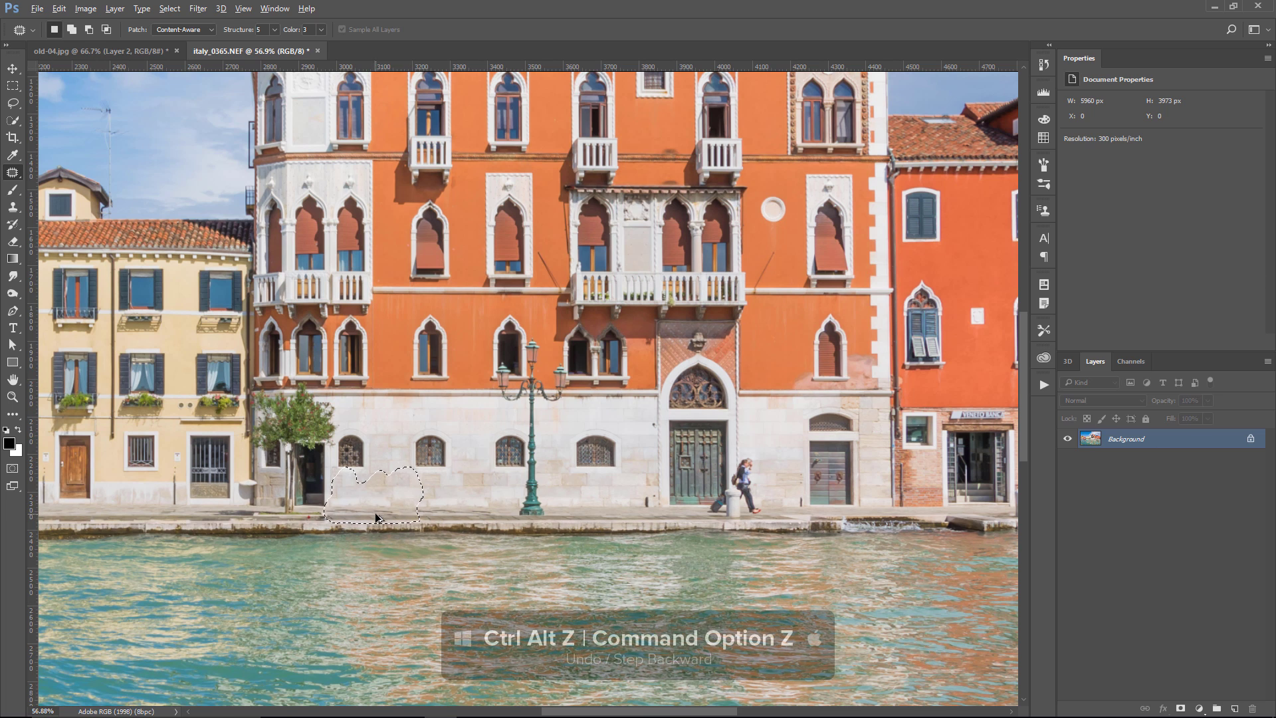
{"action": "scroll", "coordinate": [386, 525], "scroll_direction": "up", "scroll_amount": 3}
{"action": "scroll", "coordinate": [386, 526], "scroll_direction": "up", "scroll_amount": 2}
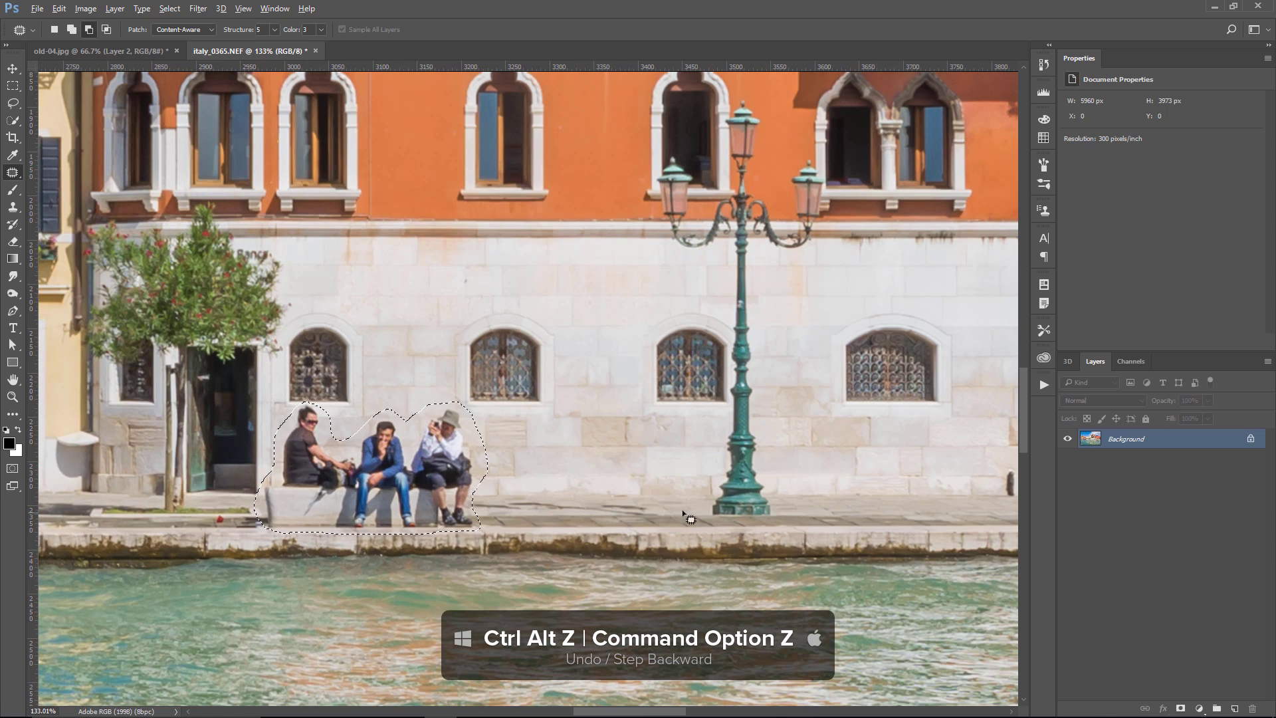
{"action": "left_click", "coordinate": [1236, 709]}
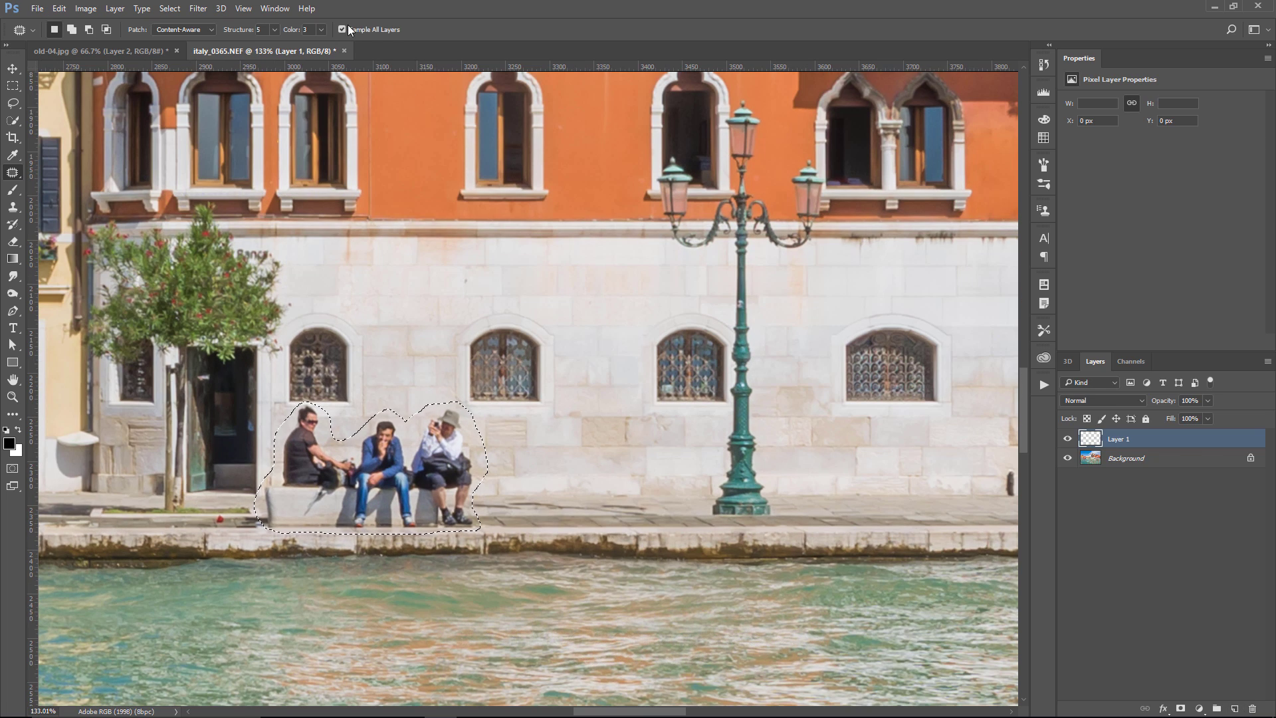
{"action": "left_click", "coordinate": [344, 29]}
{"action": "left_click_drag", "start_coordinate": [315, 505], "coordinate": [532, 504]}
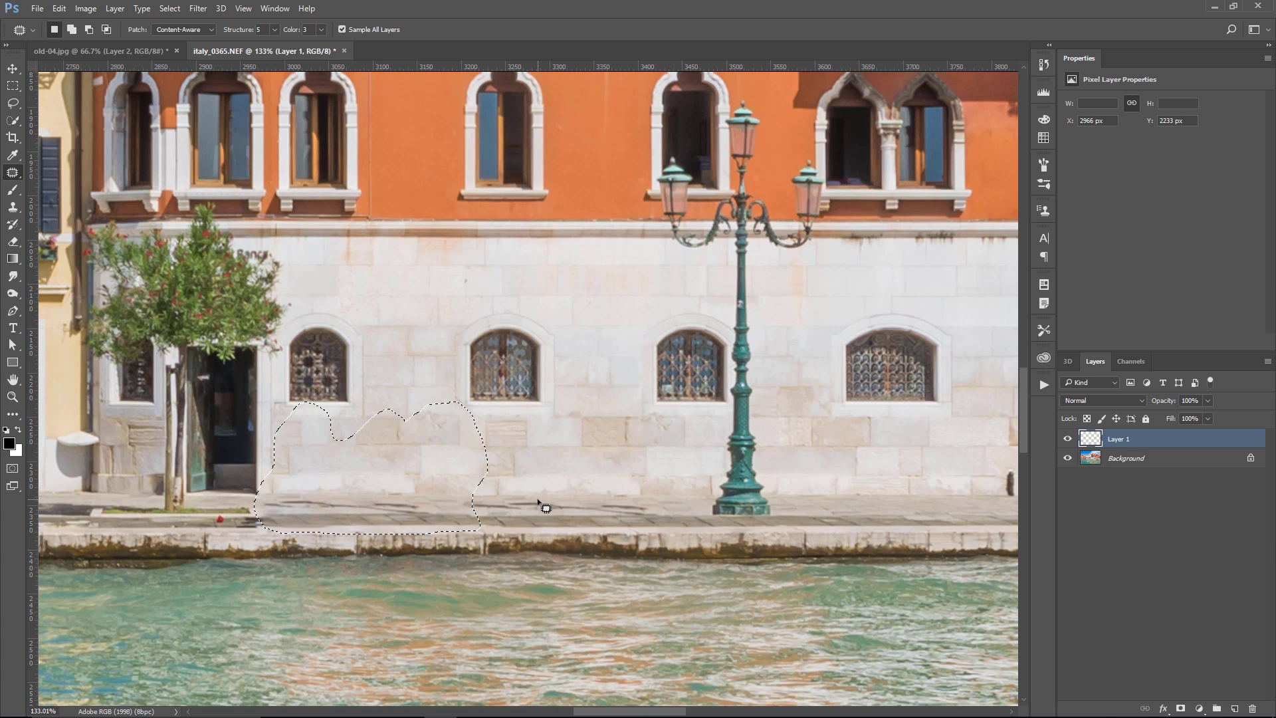
{"action": "key", "text": "ctrl+h"}
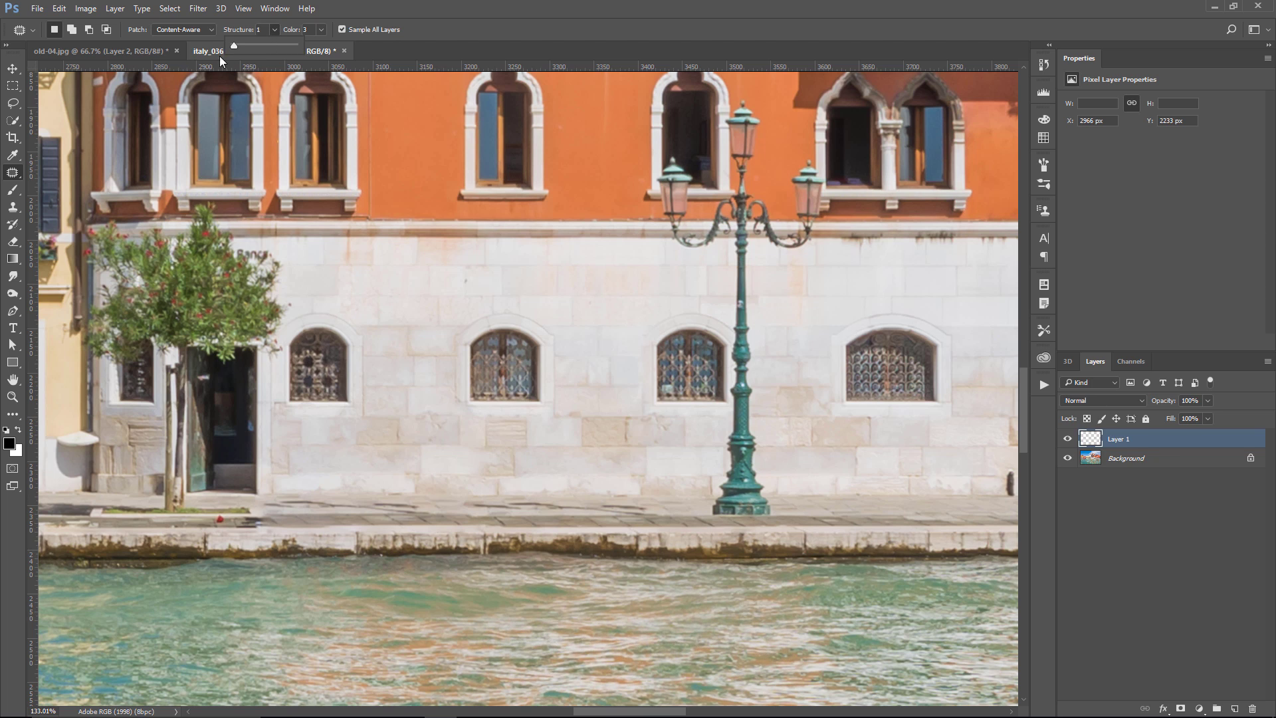
- Set the patch Structure to 7 and Color to 0, then deselect
{"action": "left_click_drag", "start_coordinate": [247, 45], "coordinate": [304, 45]}
{"action": "left_click", "coordinate": [321, 29]}
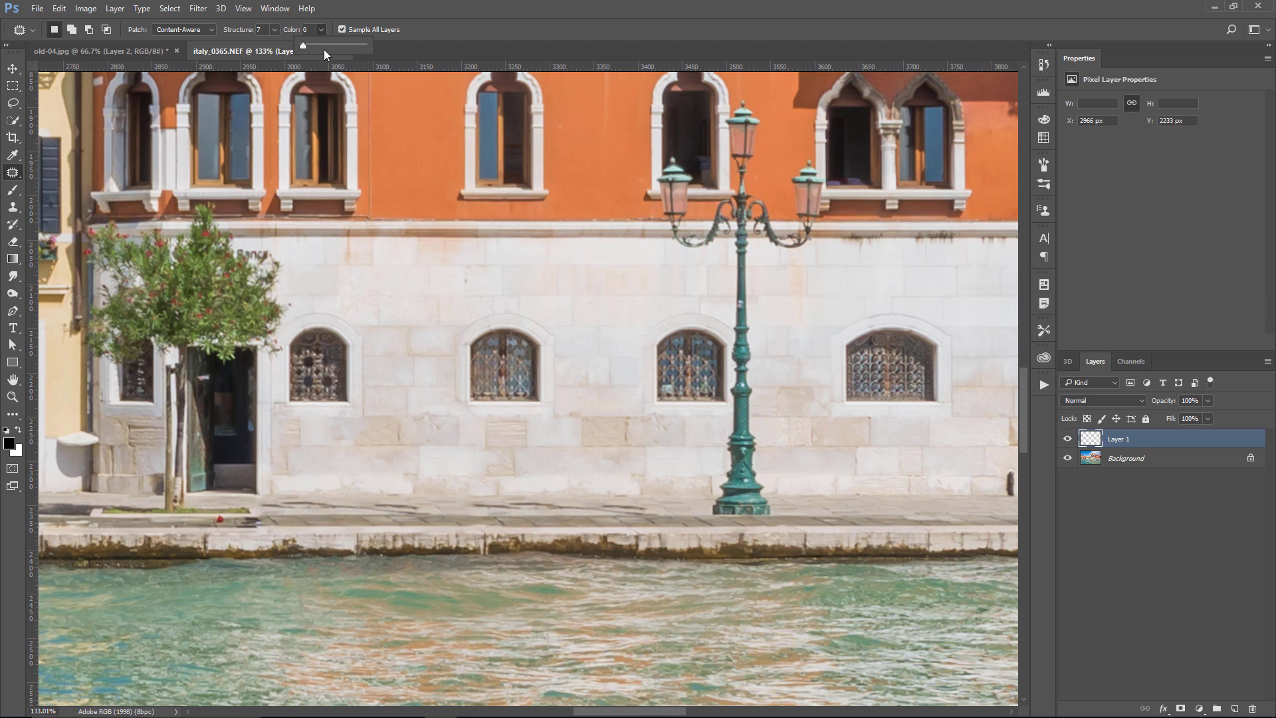
{"action": "key", "text": "ctrl+h"}
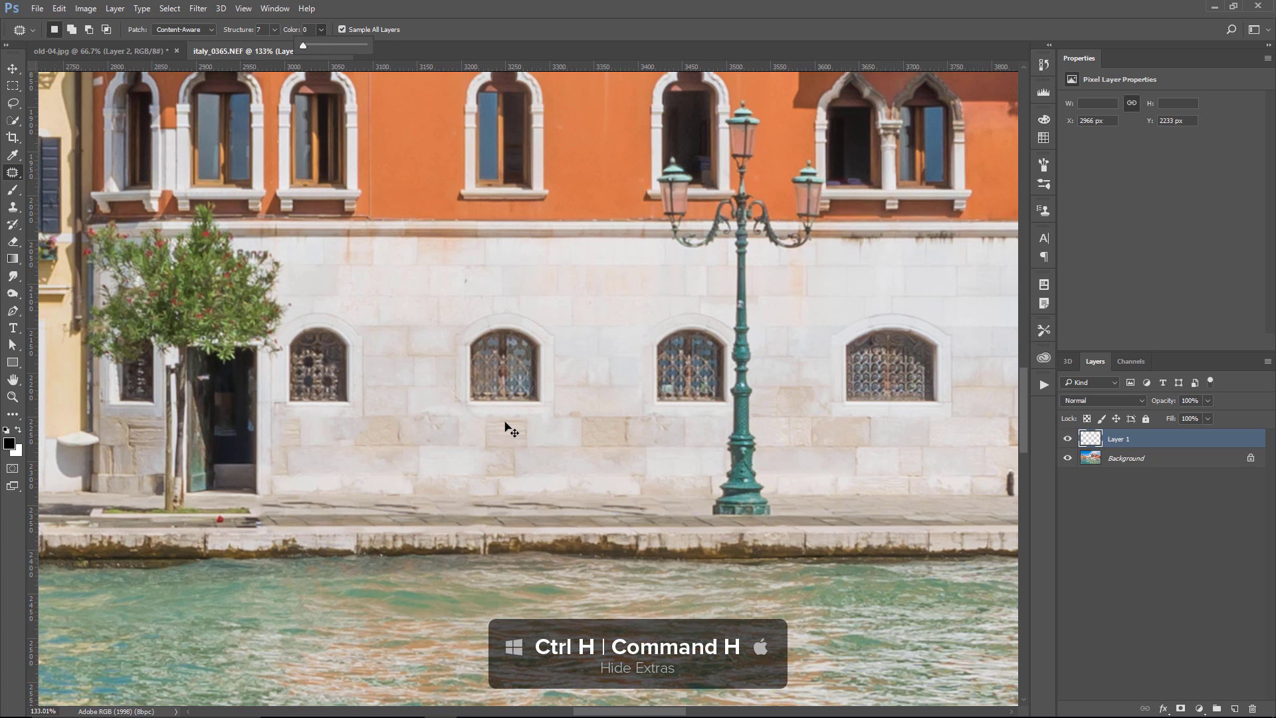
{"action": "key", "text": "ctrl+h"}
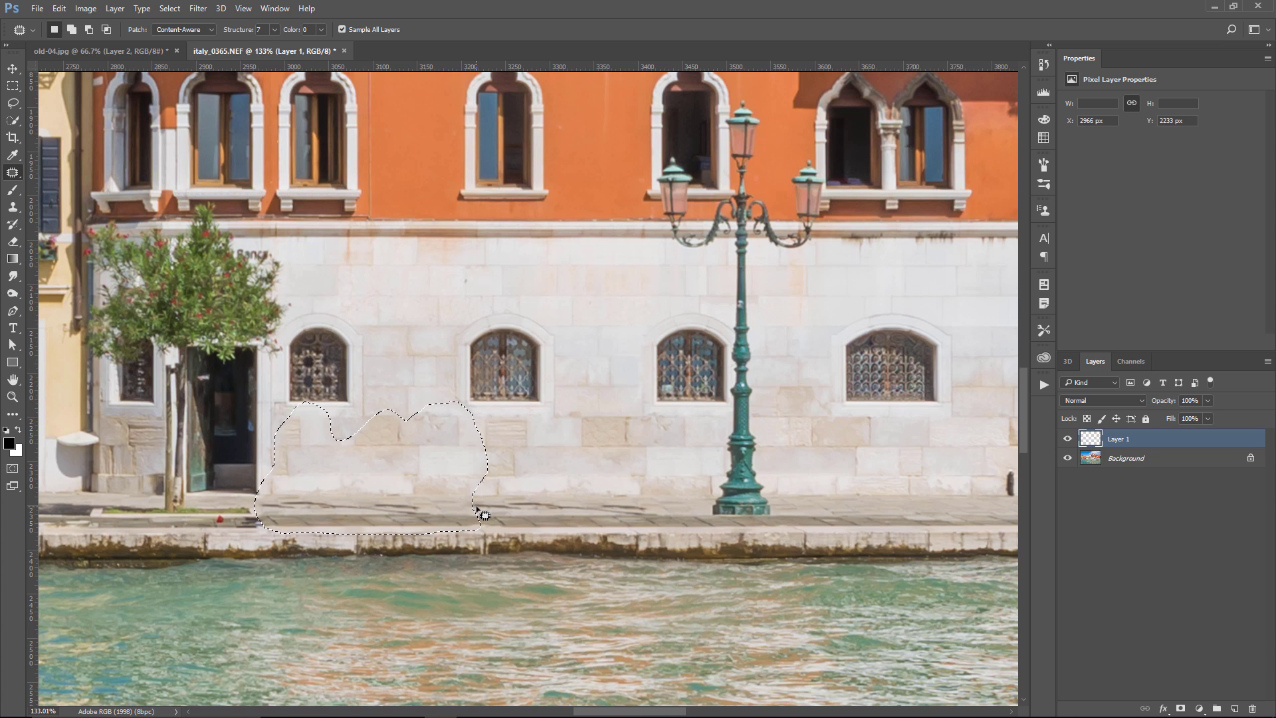
{"action": "key", "text": "ctrl+d"}
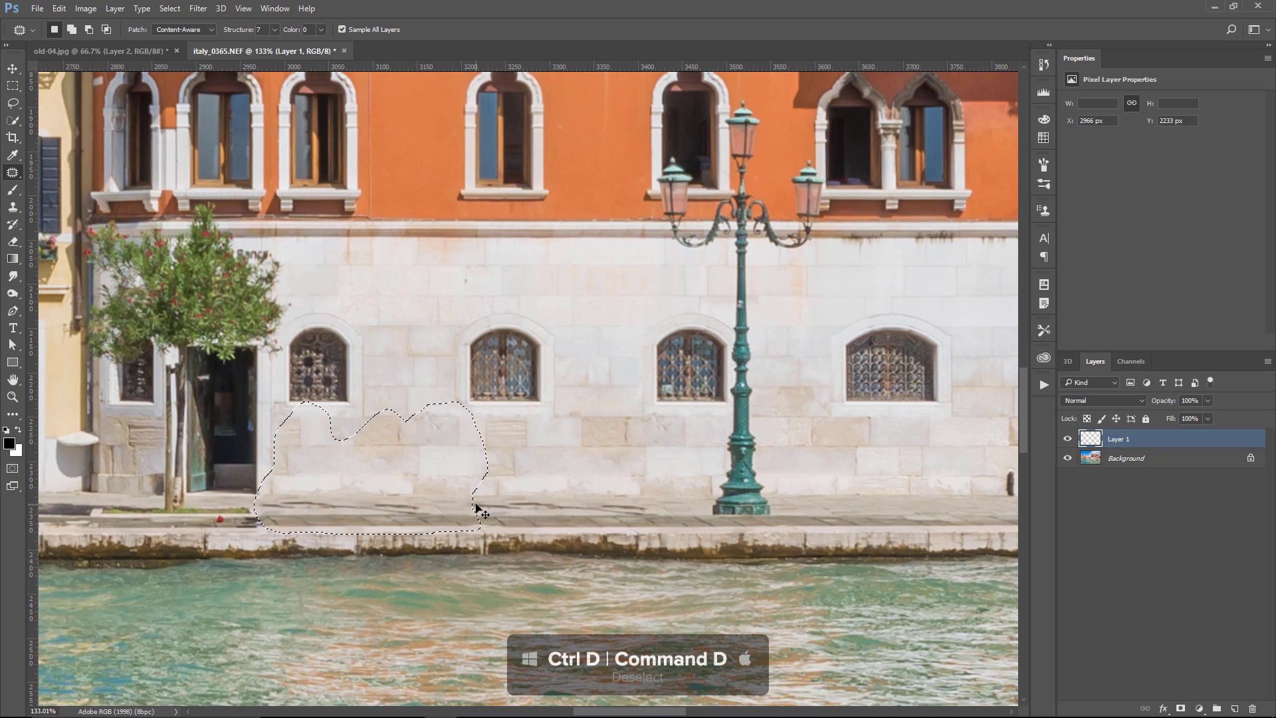